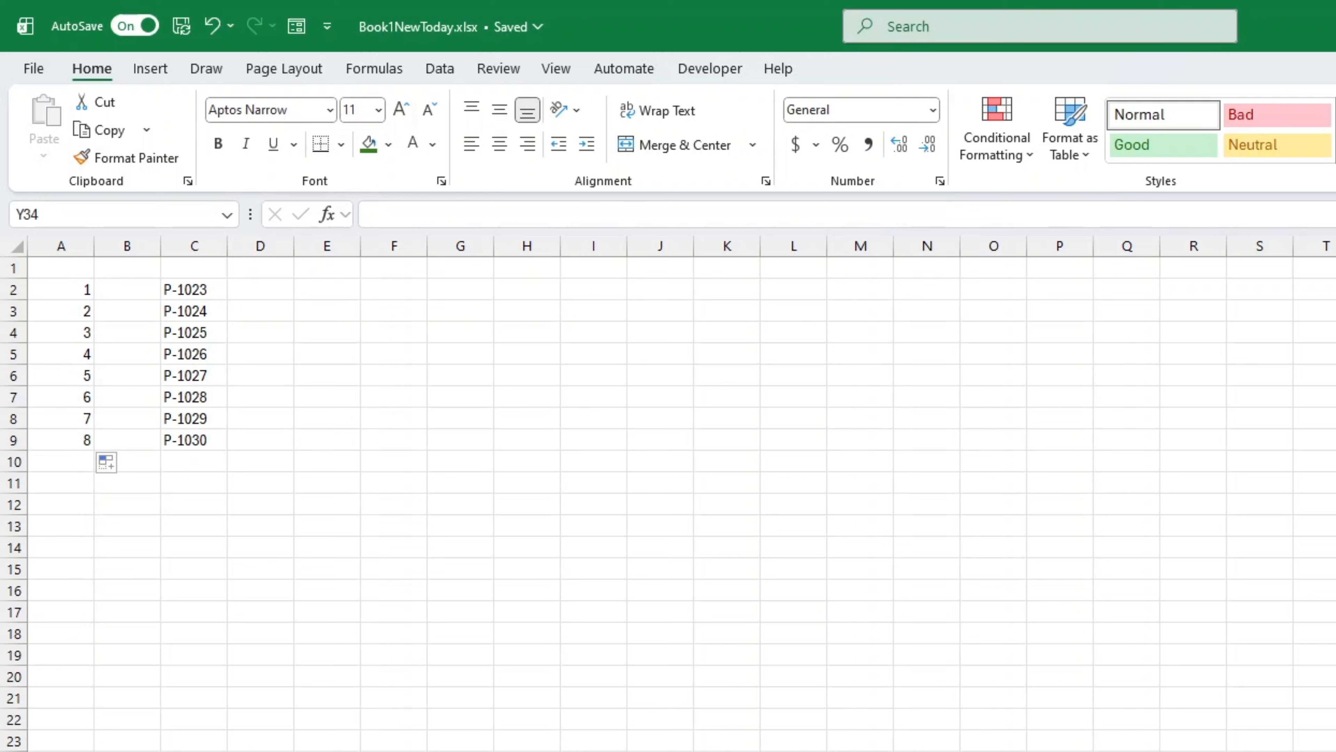
Step: Clear the contents of the entire worksheet
left_click(19, 252)
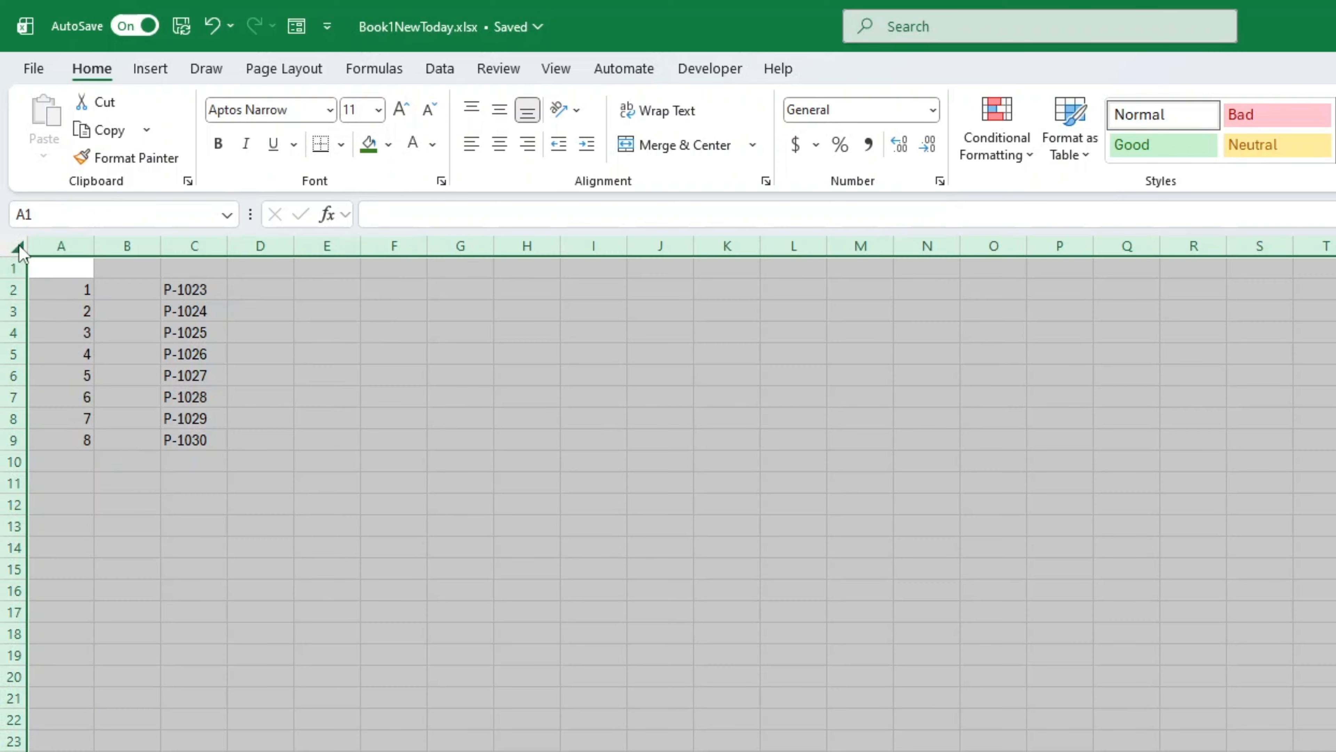
right_click(19, 249)
left_click(107, 516)
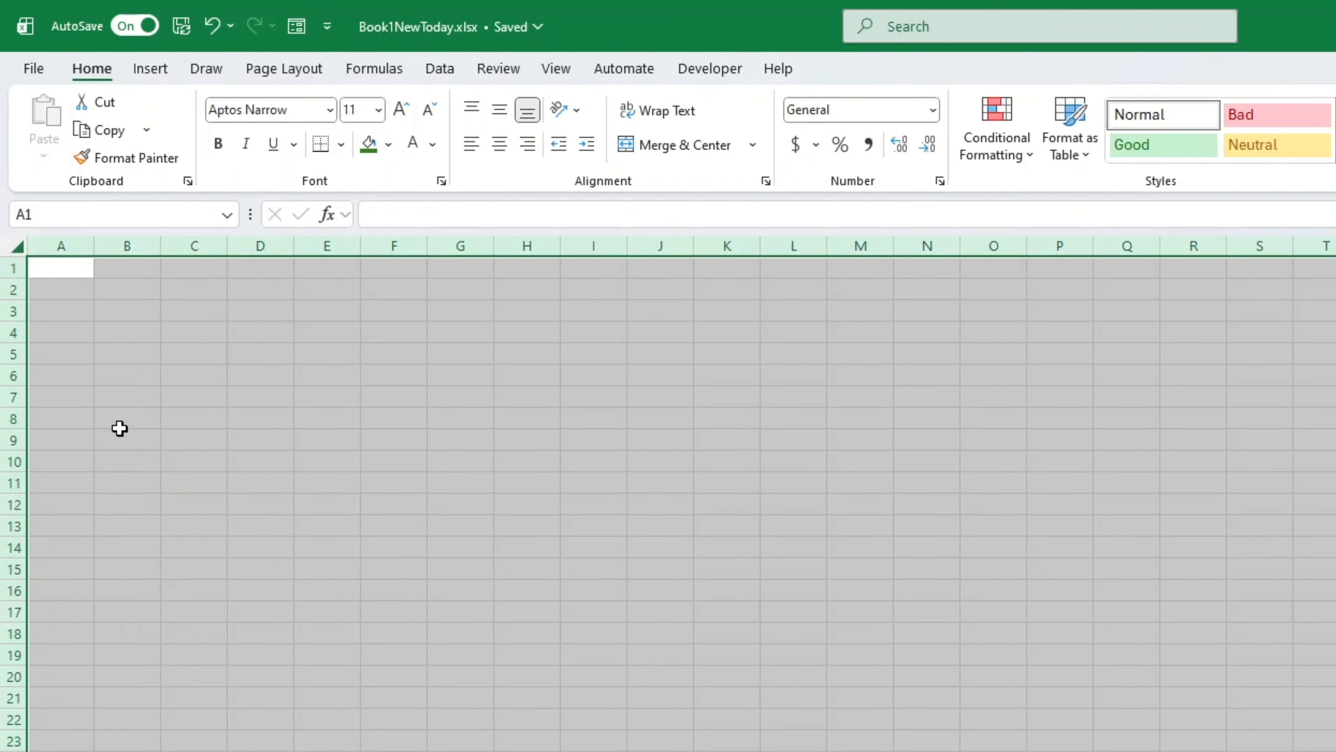
Step: Enter the starting number 1 in cell A2
left_click(78, 291)
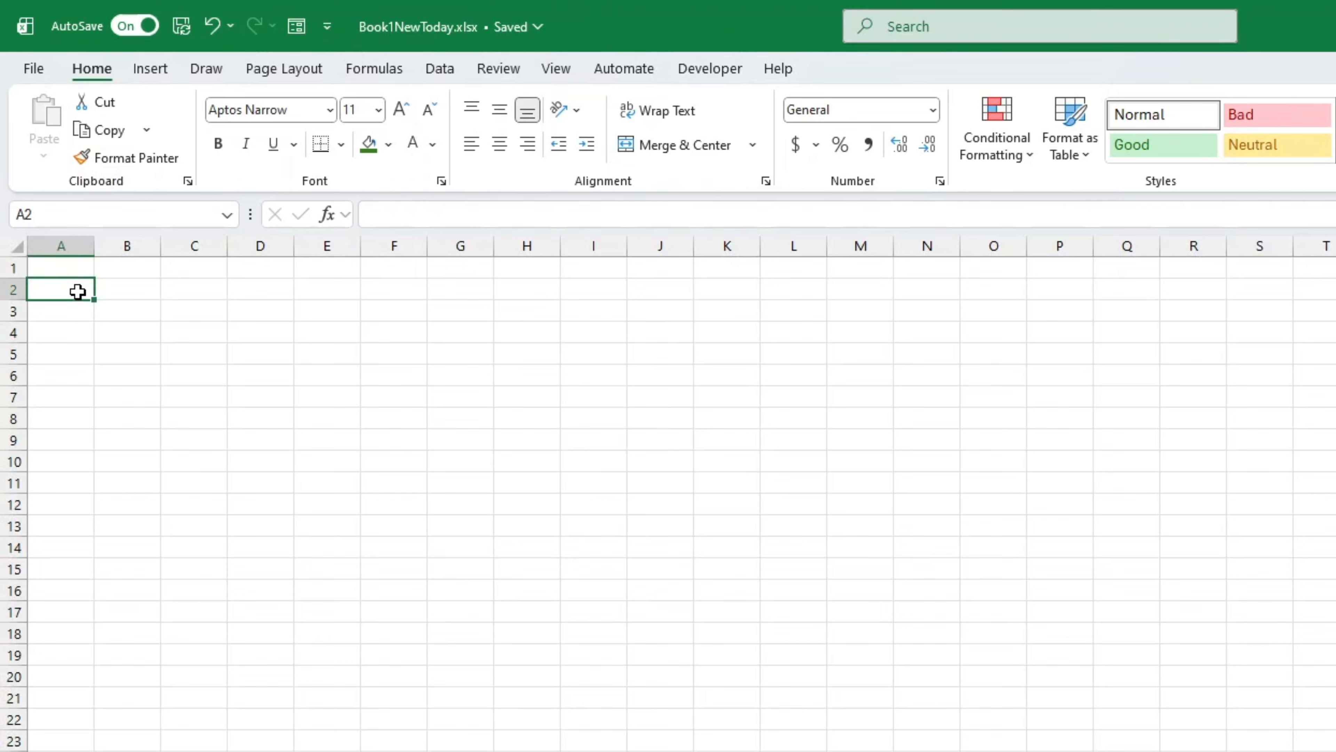
type("1")
key("Return")
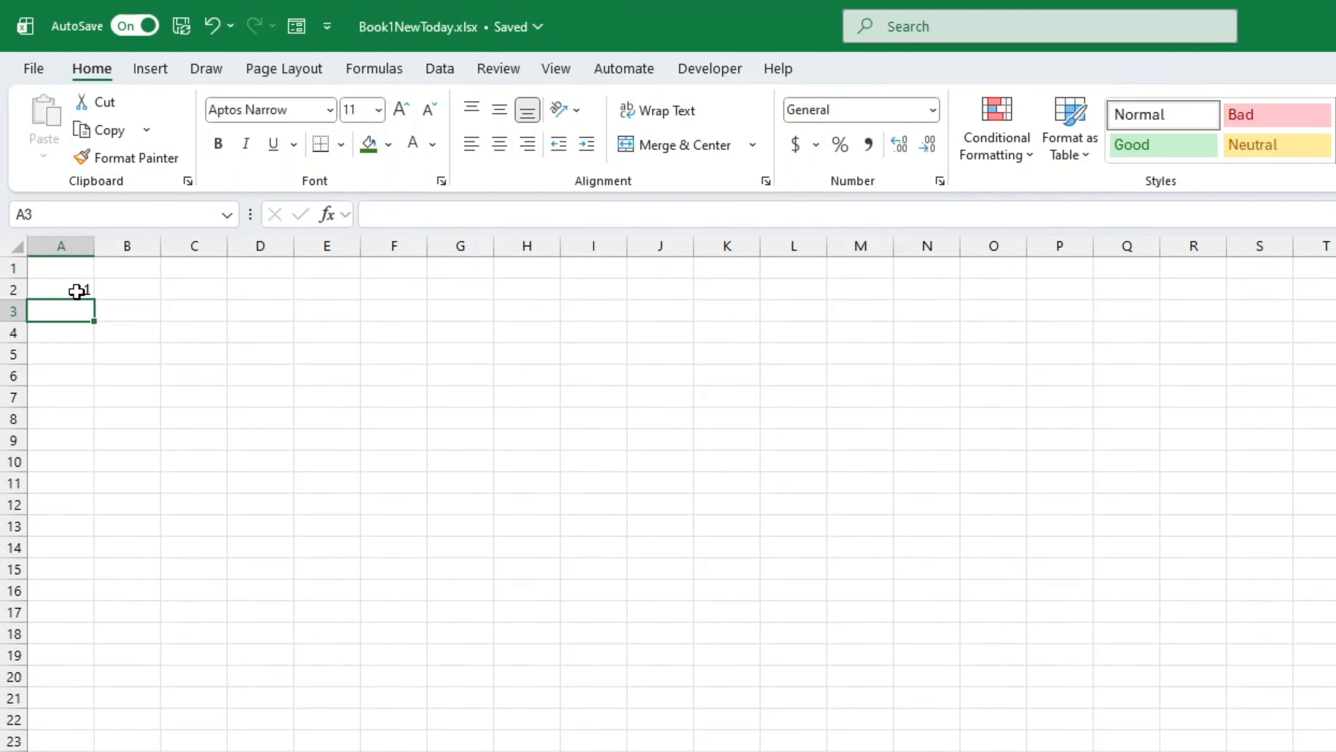
Step: Try filling a number series from A2 down to A13, and undo the fill
left_click(77, 291)
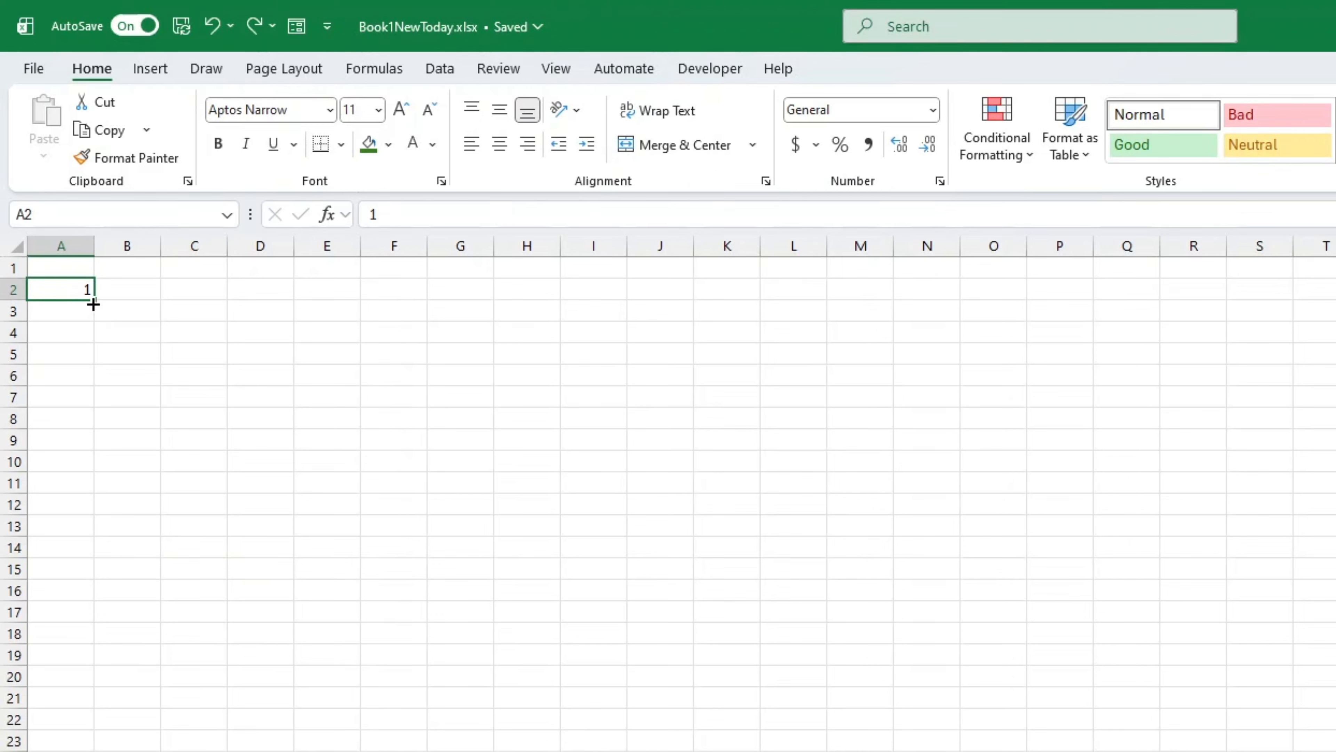
left_click_drag(94, 304, 87, 540)
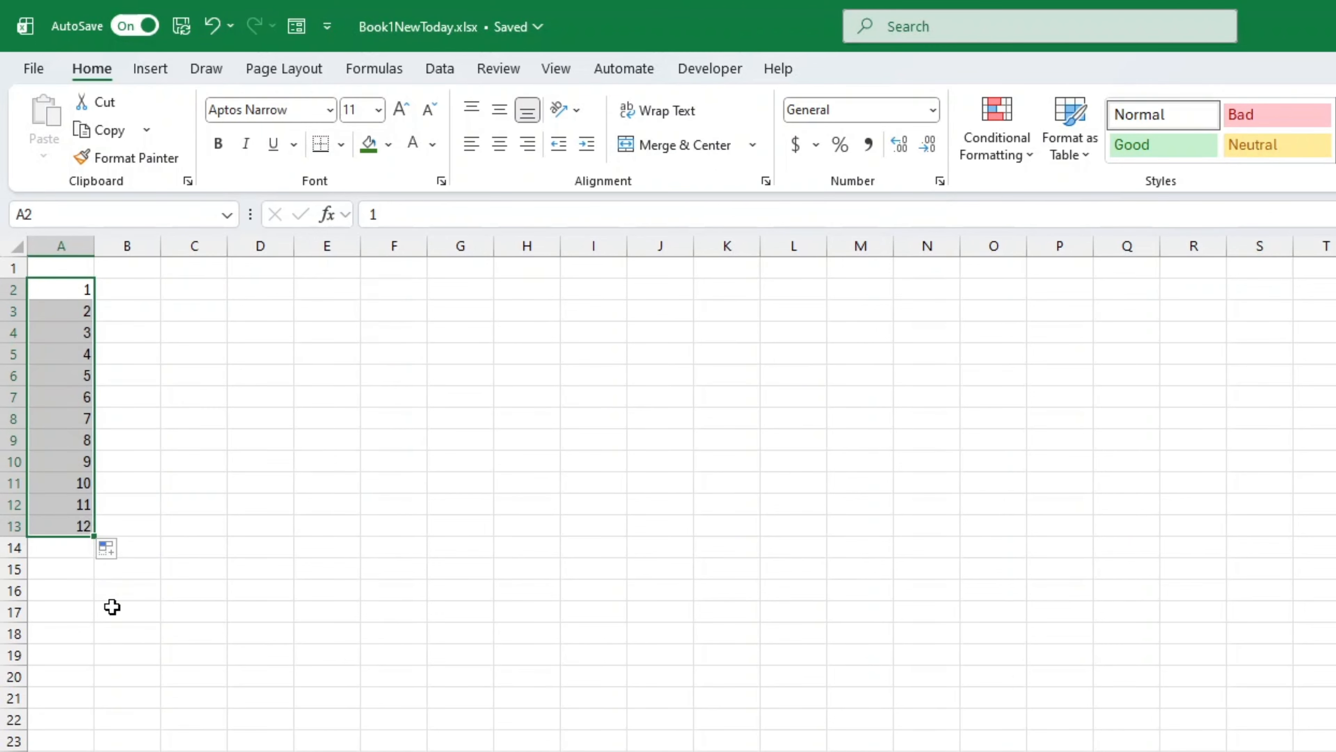
key("ctrl+z")
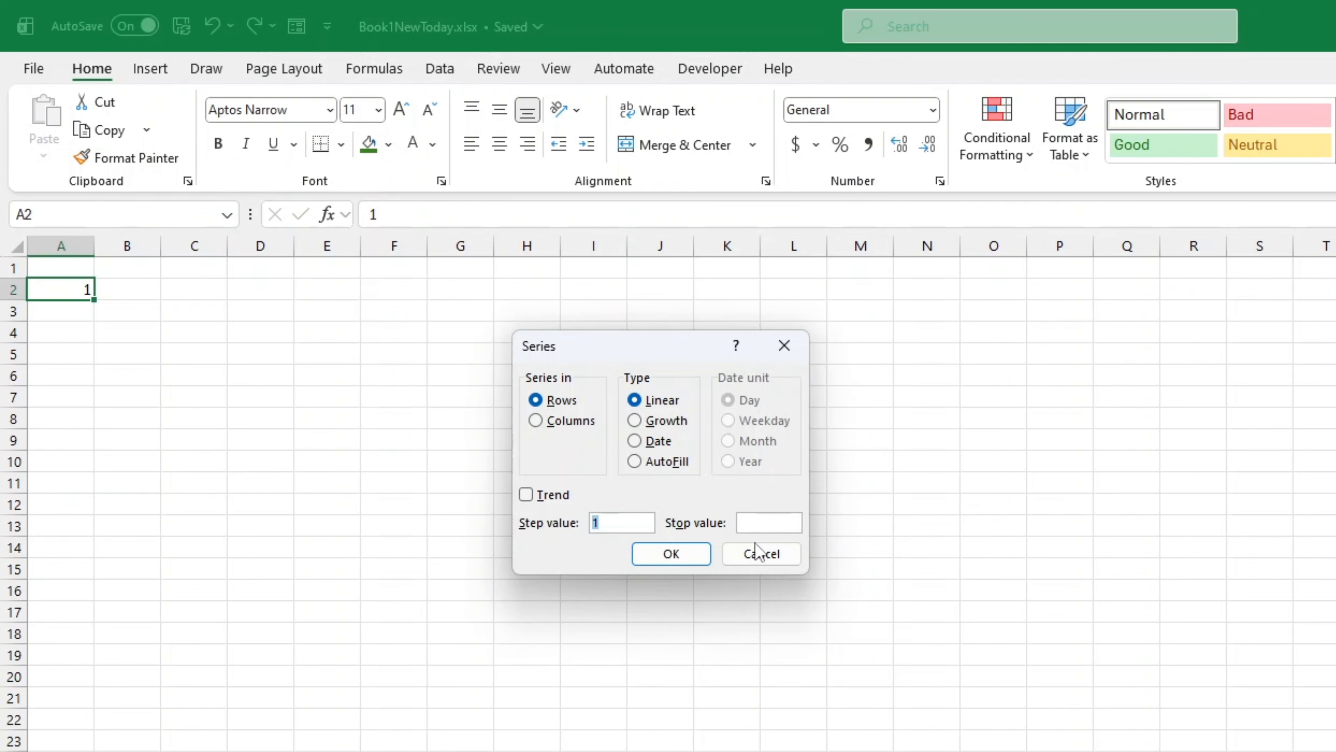
Step: Fill a linear series down the column from A2 with the stop value 100 and check the filled numbers
left_click(660, 553)
left_click(1080, 132)
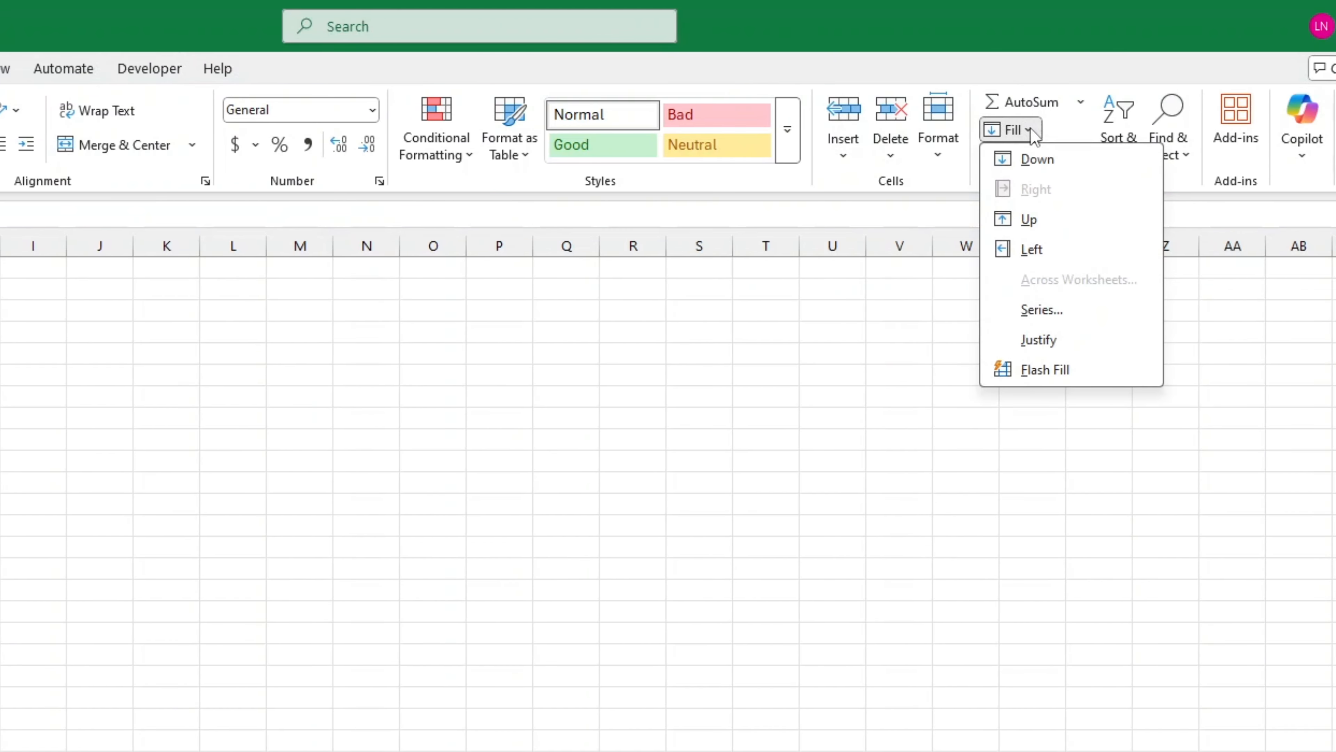
left_click(1041, 309)
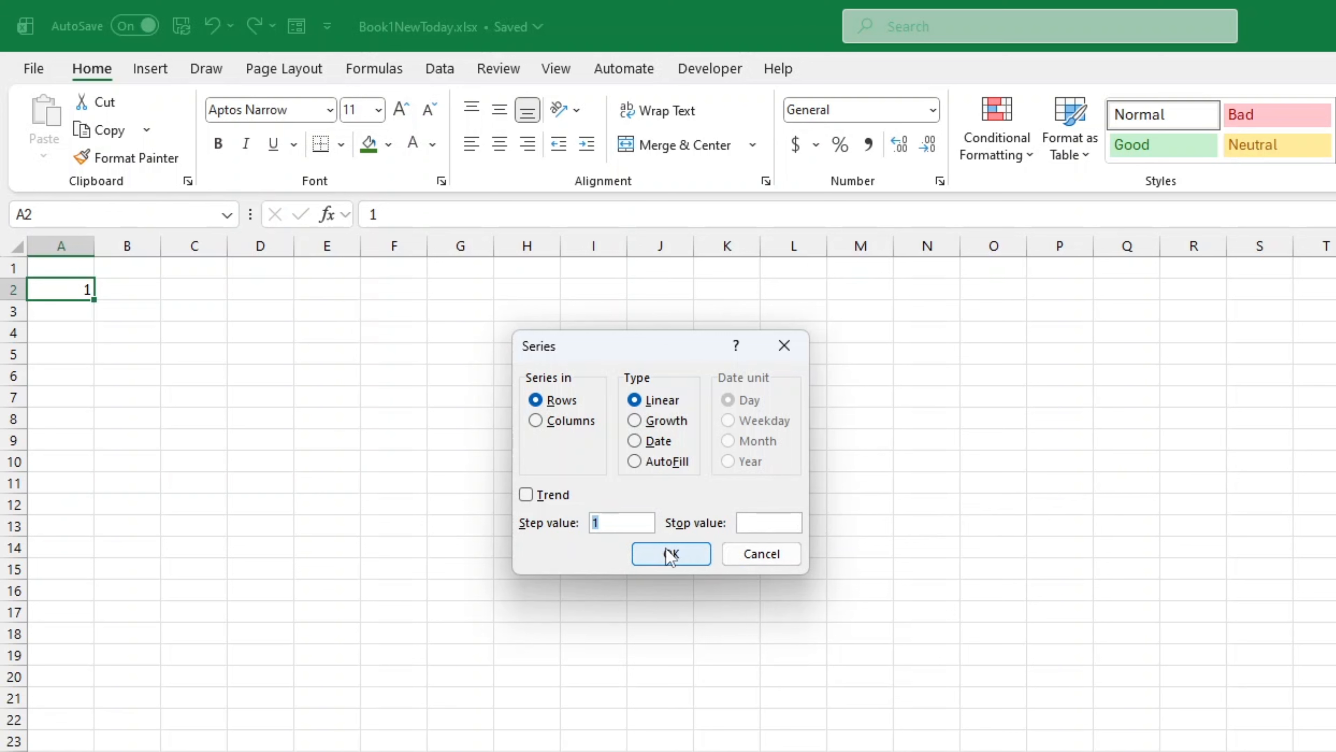
left_click(584, 422)
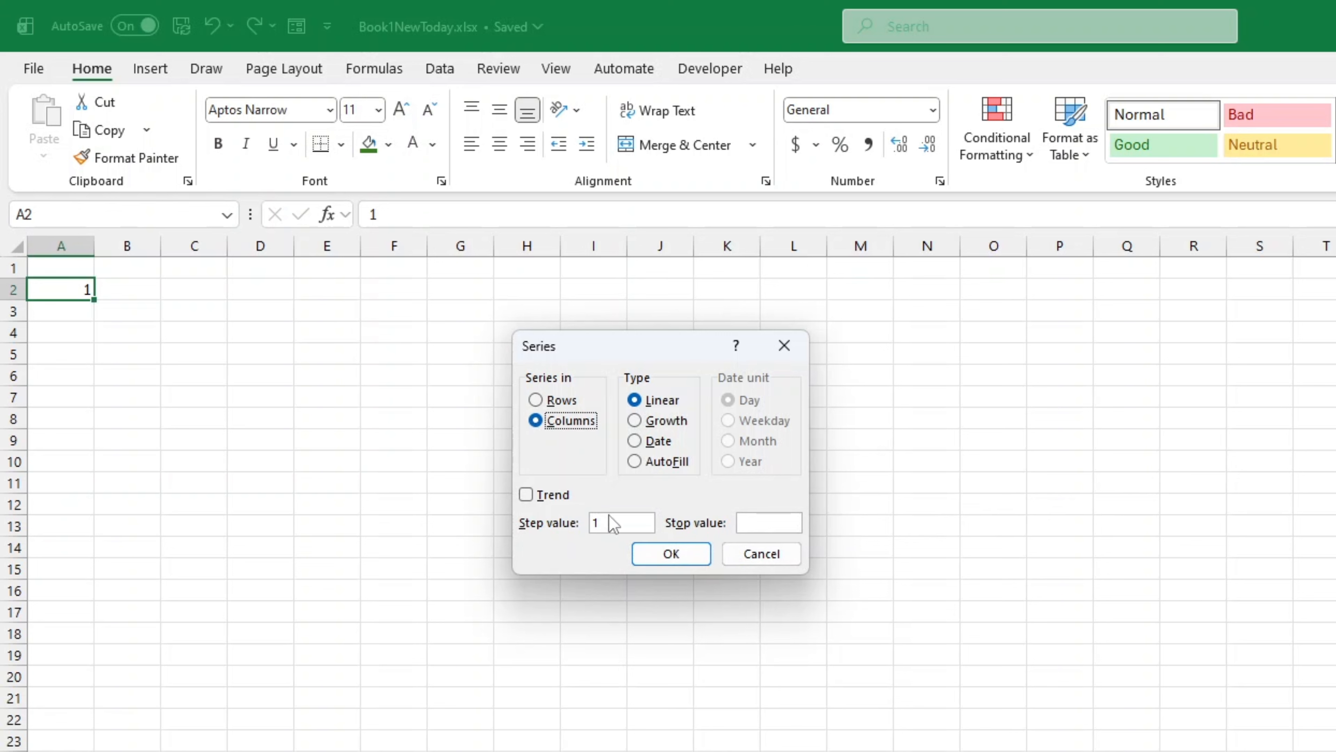
left_click(763, 521)
type("100")
left_click(700, 552)
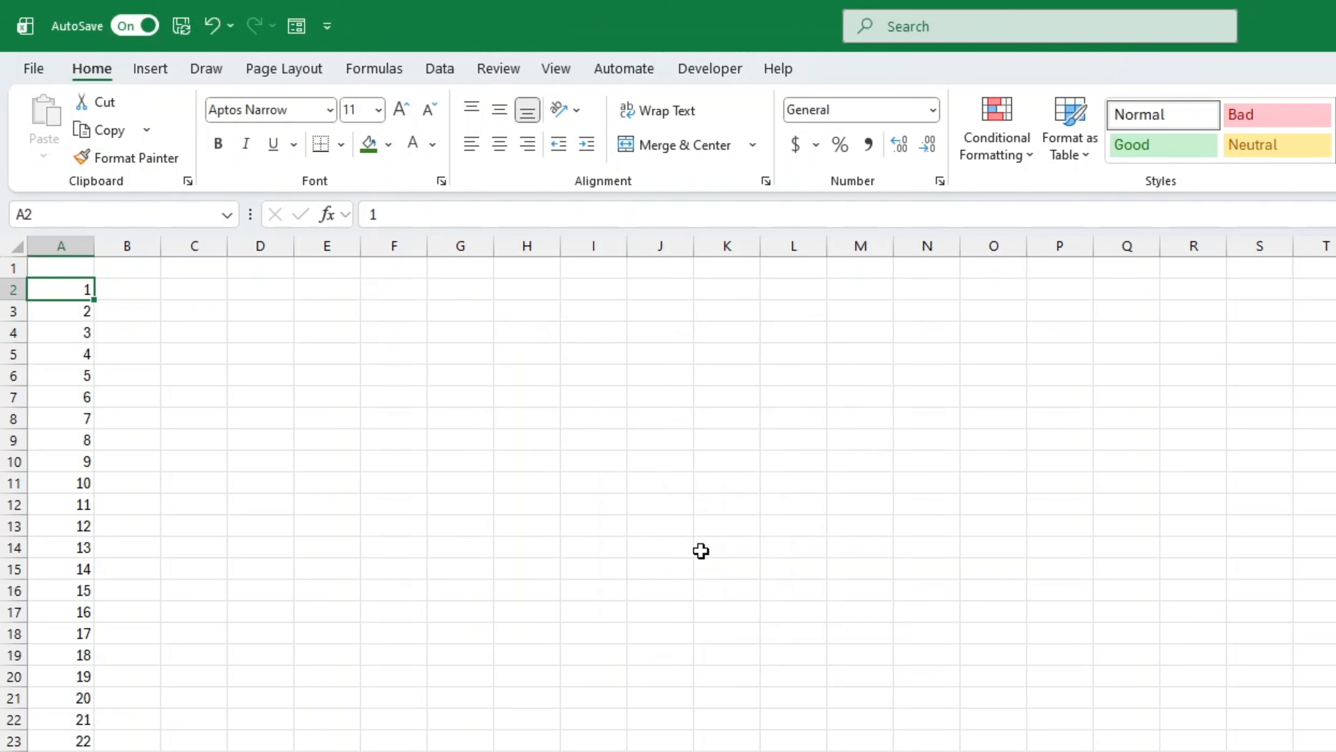
scroll(429, 618, "down", 20)
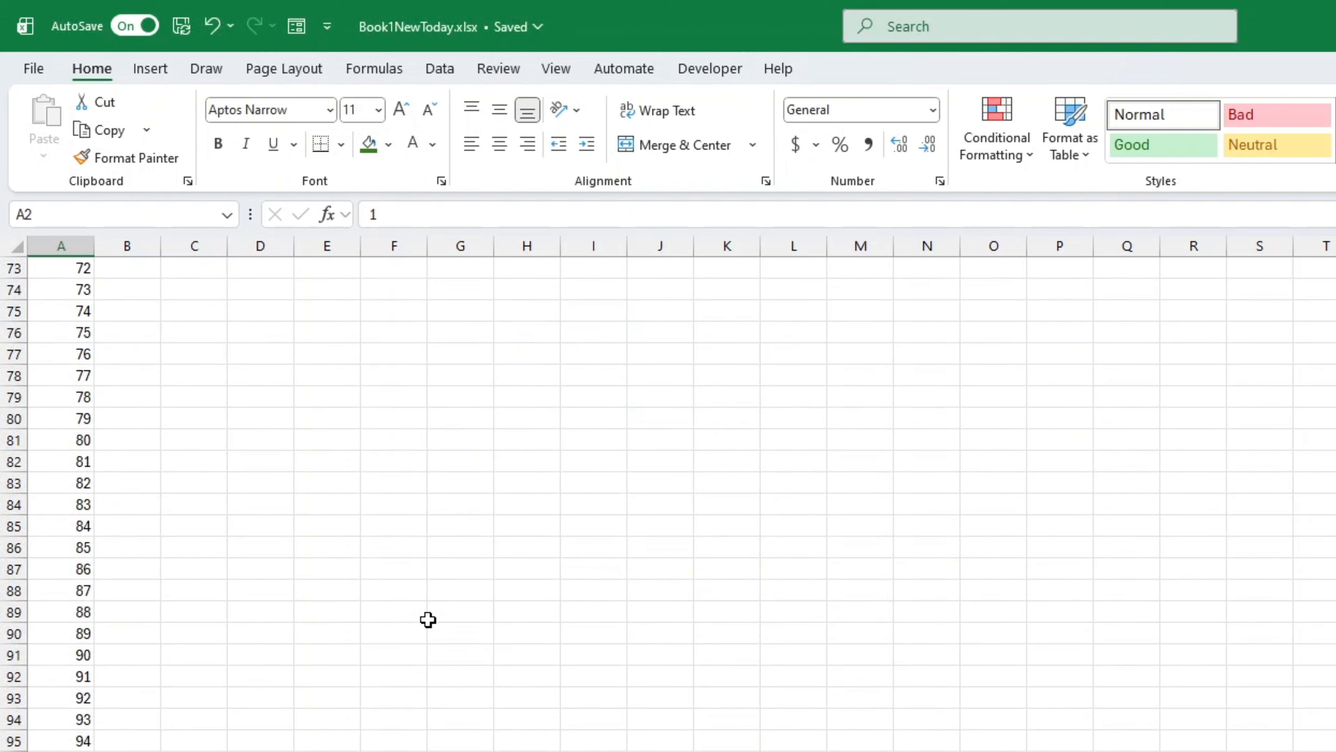
scroll(428, 619, "up", 20)
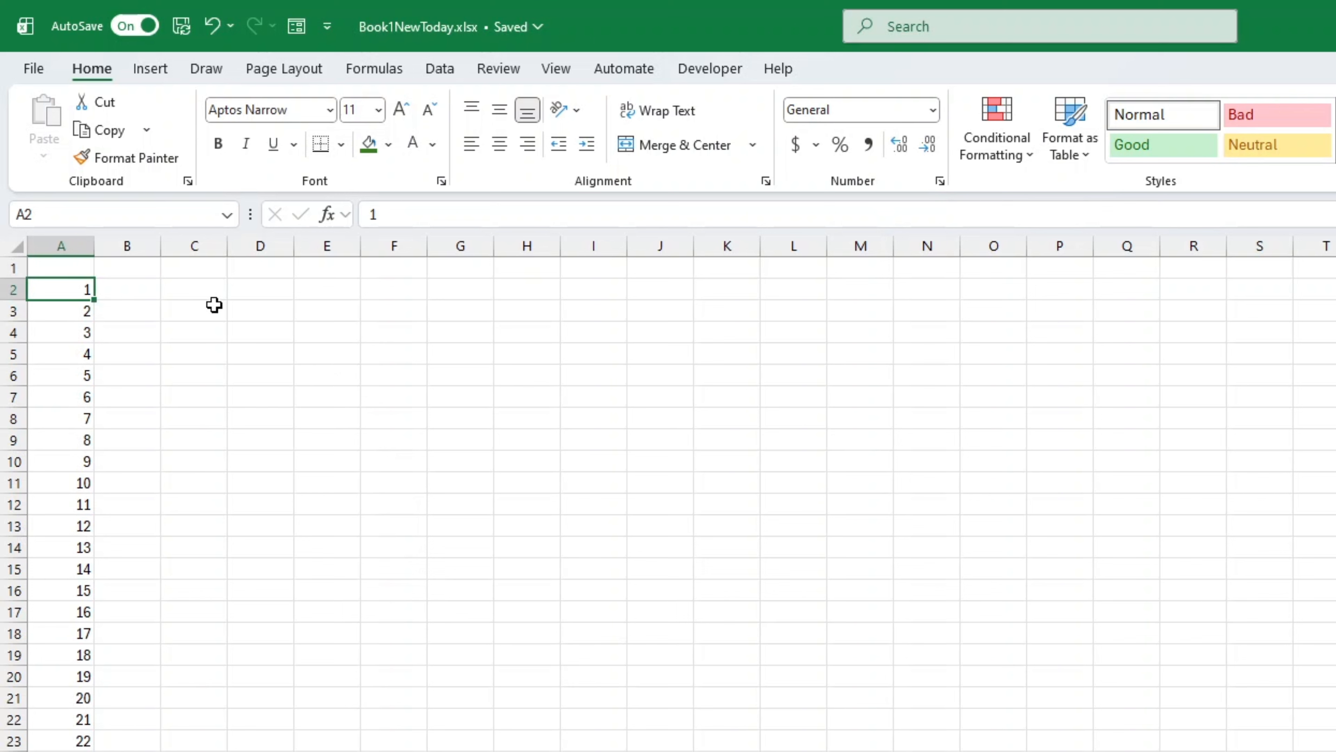
Step: Enter EMPL-1 in cell C2 as the first prefixed number
left_click(213, 293)
type("EMPL-1")
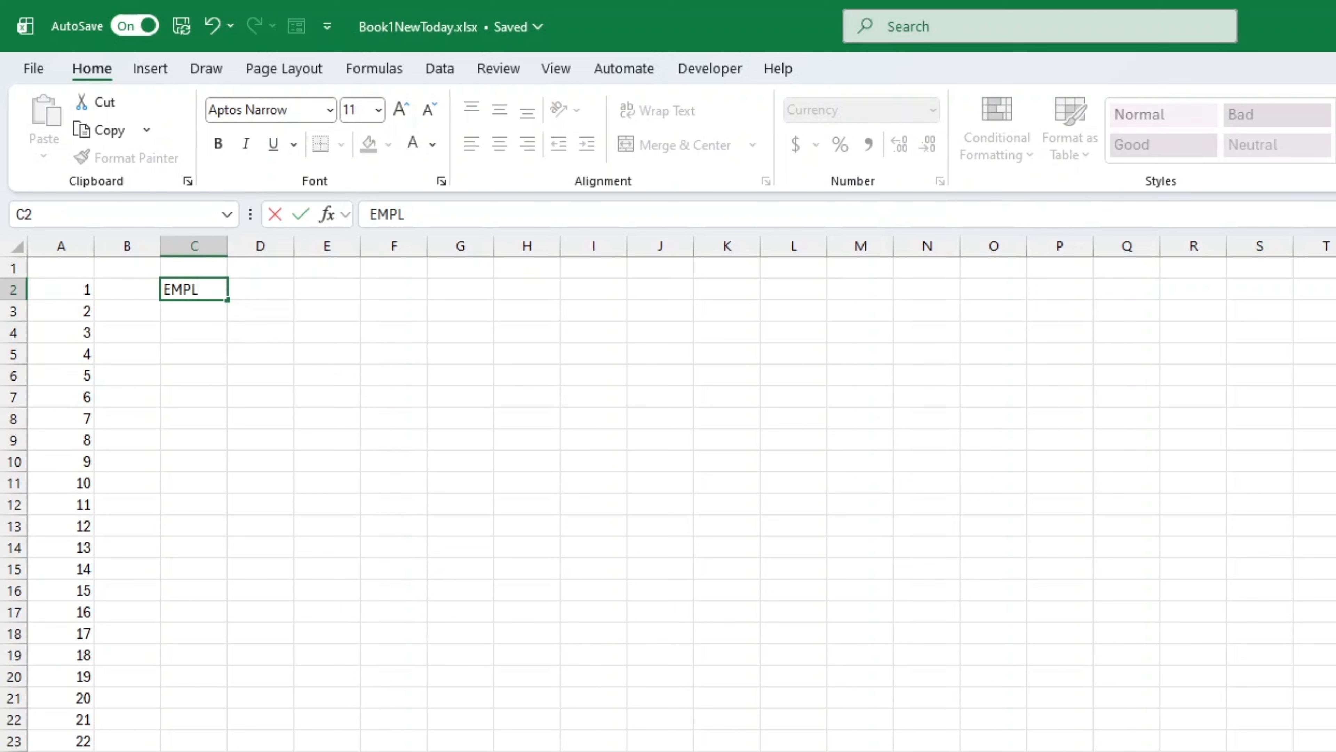
key("Return")
Step: Try filling the EMPL-1 pattern from C2 down to C11, and undo the fill
left_click(188, 287)
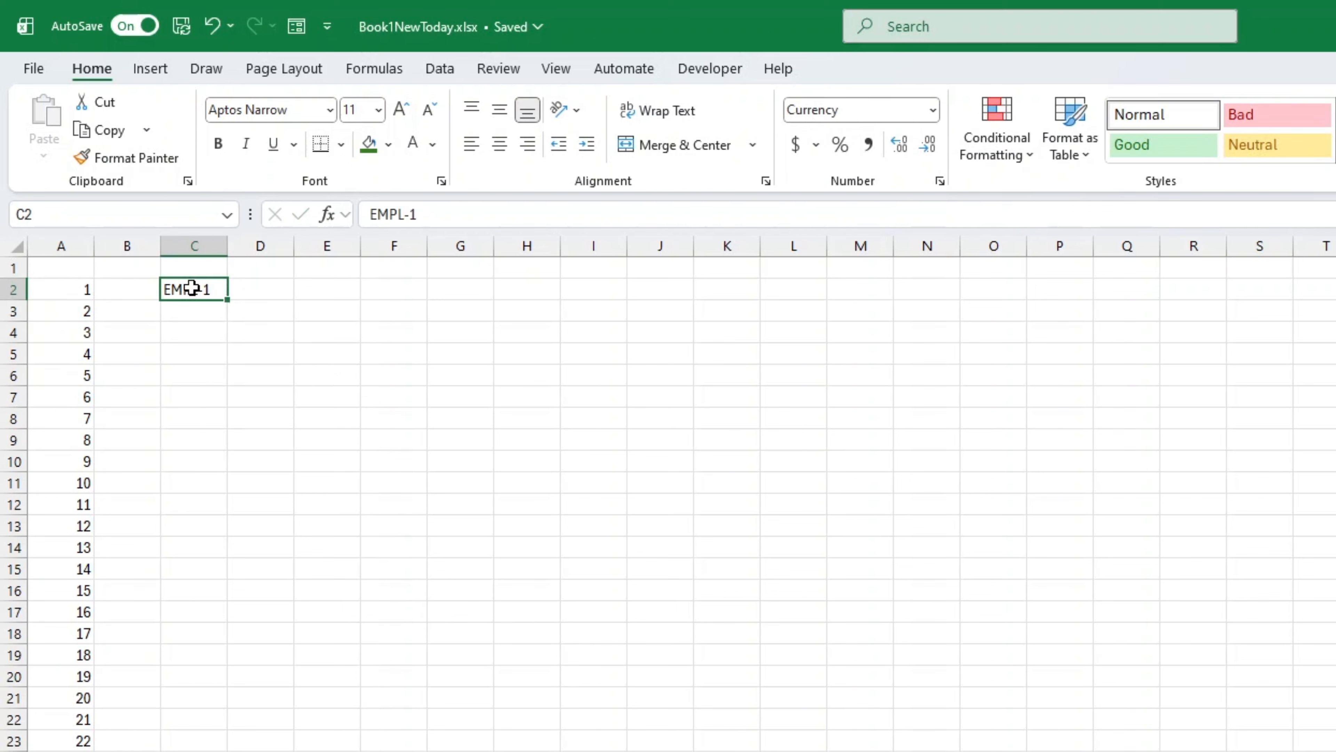
left_click_drag(227, 301, 218, 495)
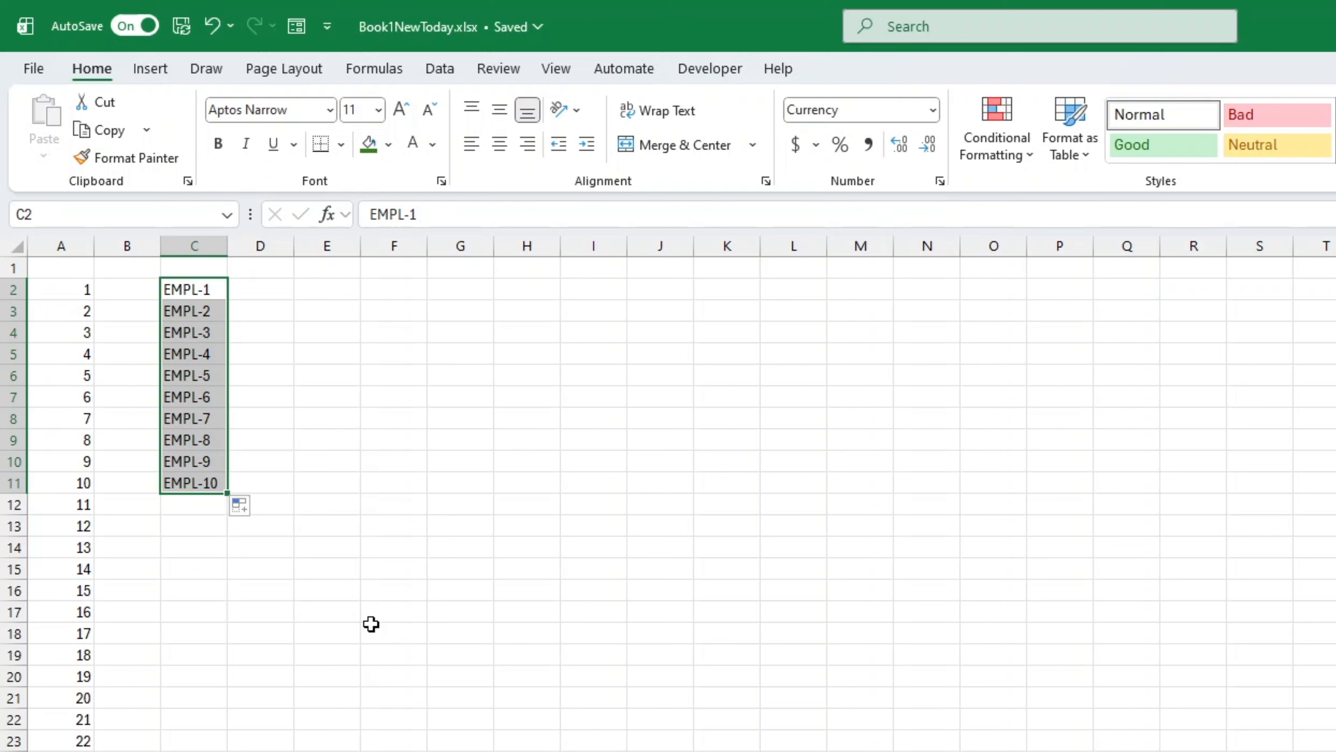
key("ctrl+z")
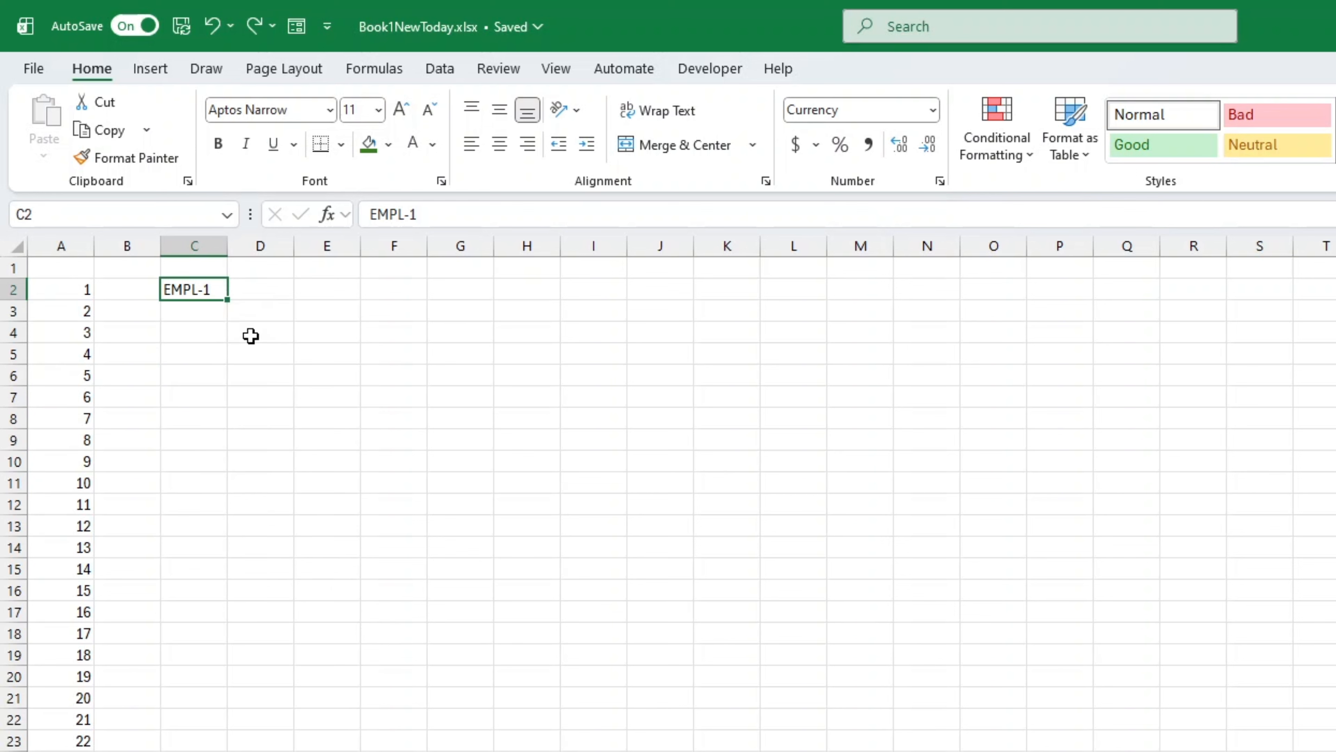
Step: Select from C101 up to C2 and fill the range with a column series of type AutoFill based on EMPL-1
left_click(82, 219)
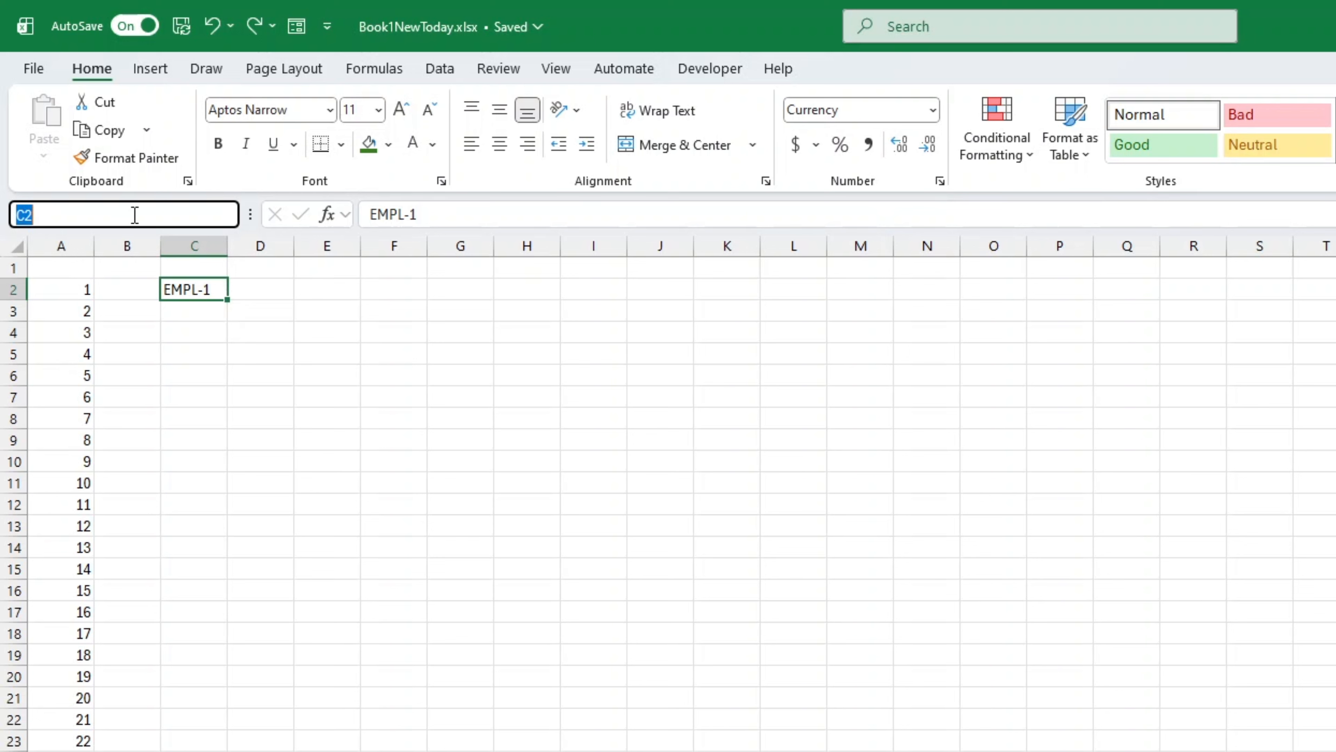
type("c101")
key("Return")
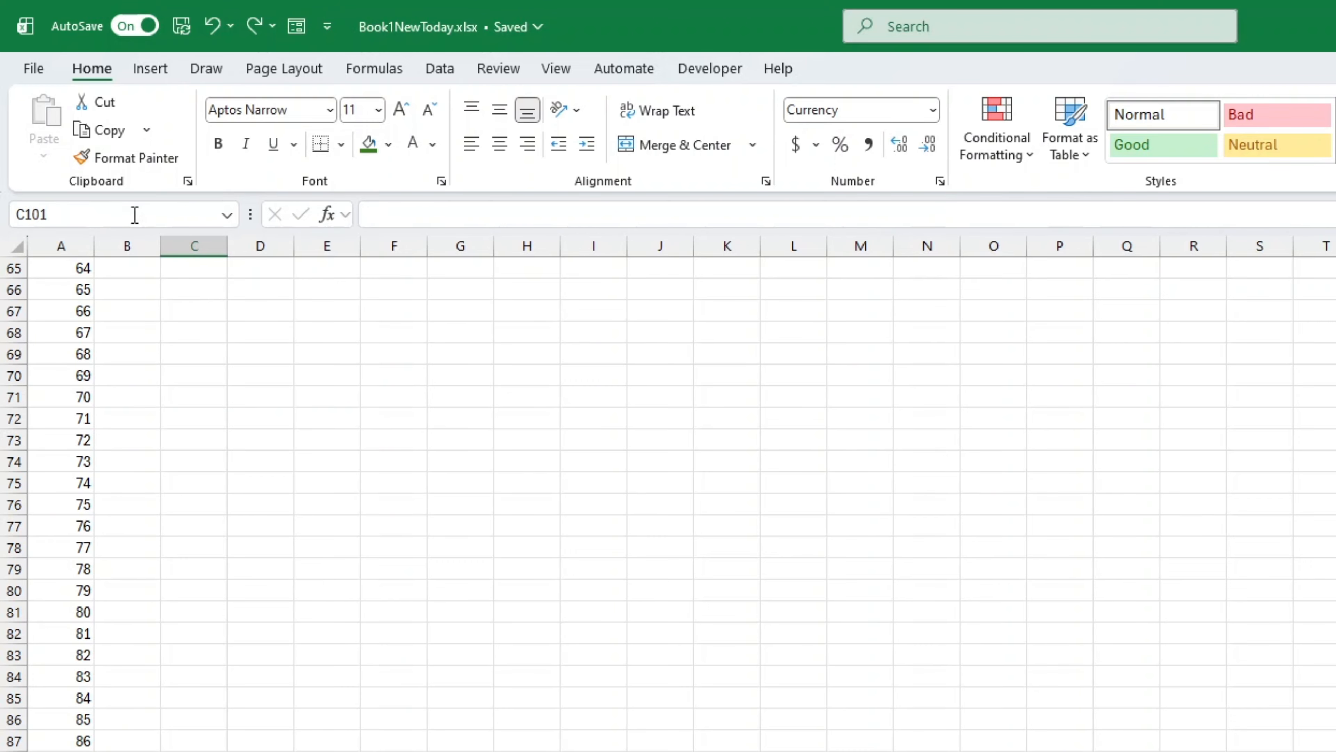
key("ctrl+shift+Up")
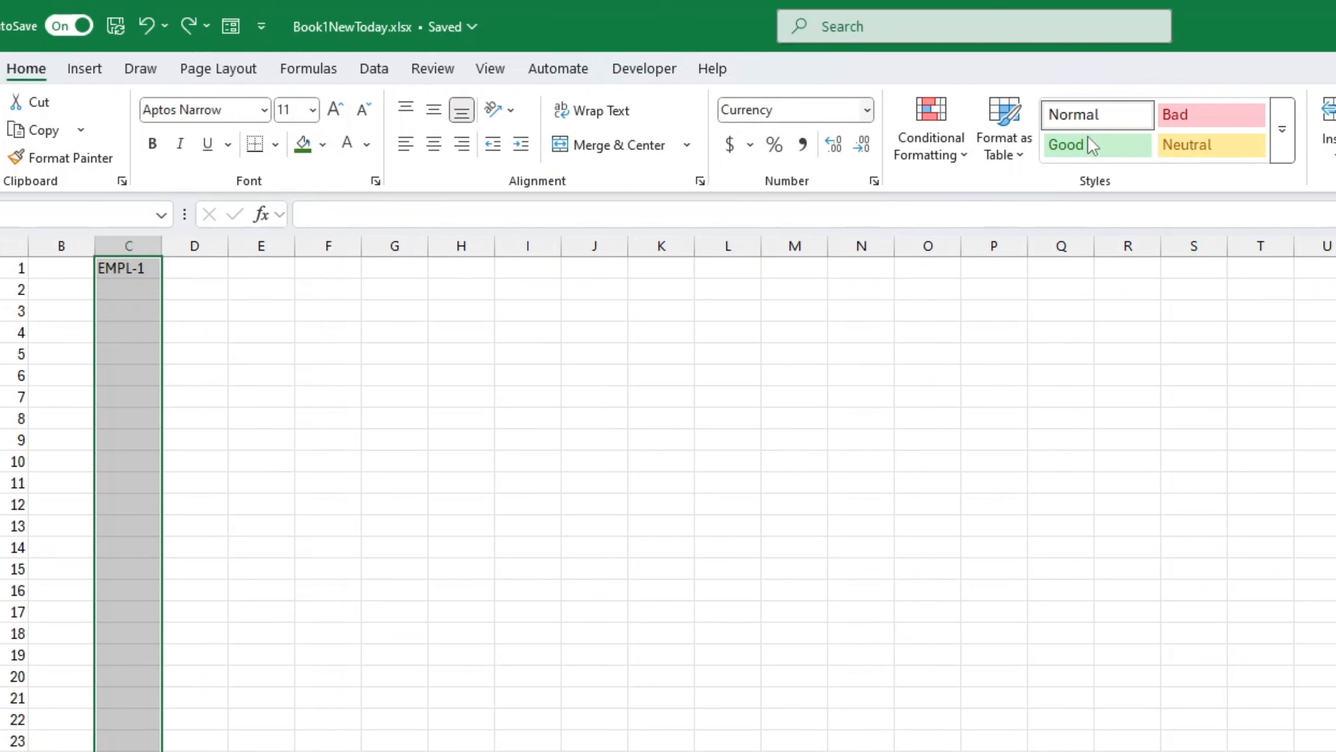
left_click(862, 128)
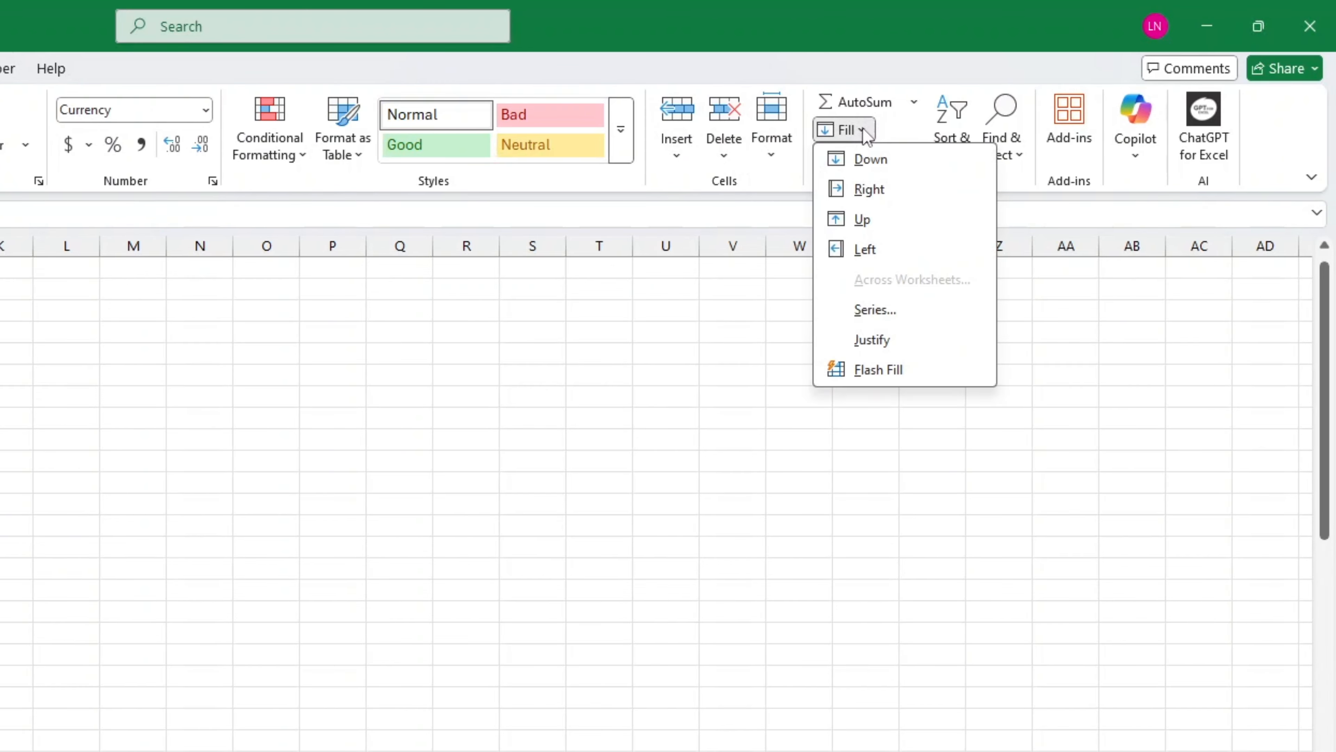
left_click(902, 310)
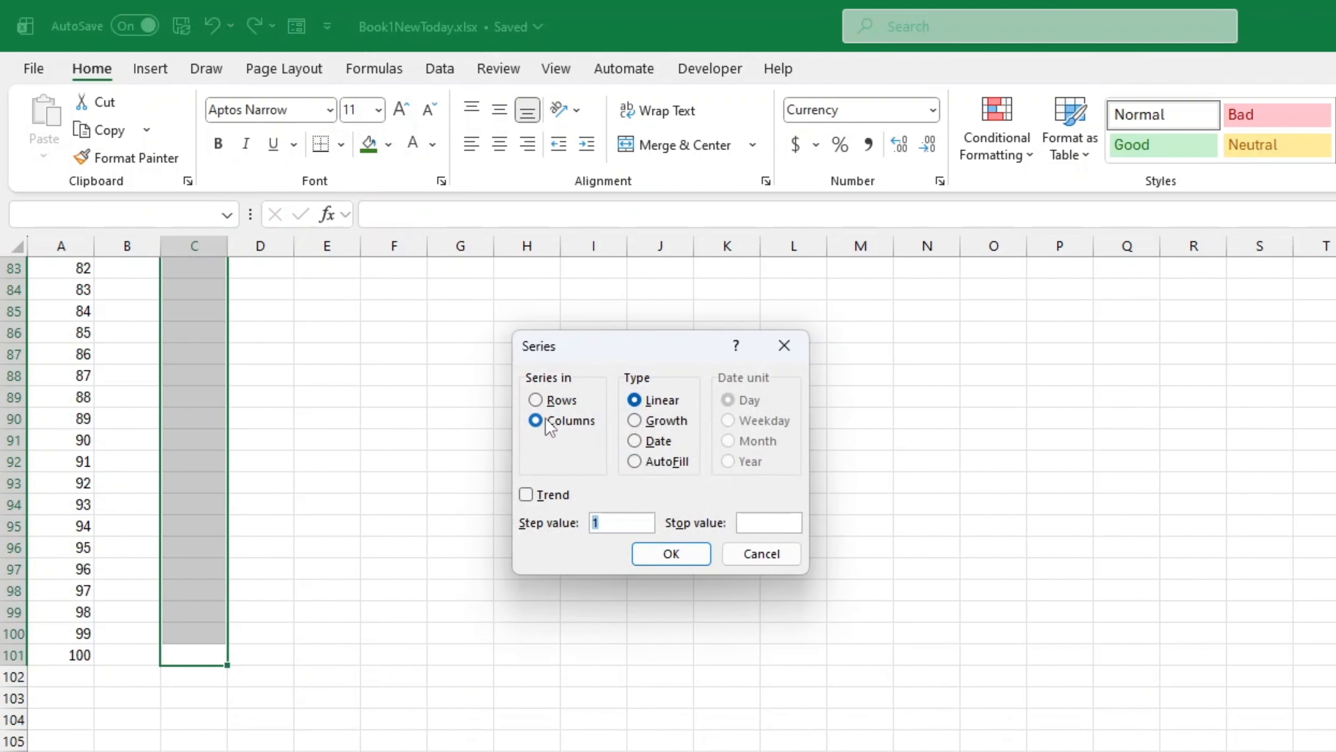
left_click(546, 418)
left_click(635, 462)
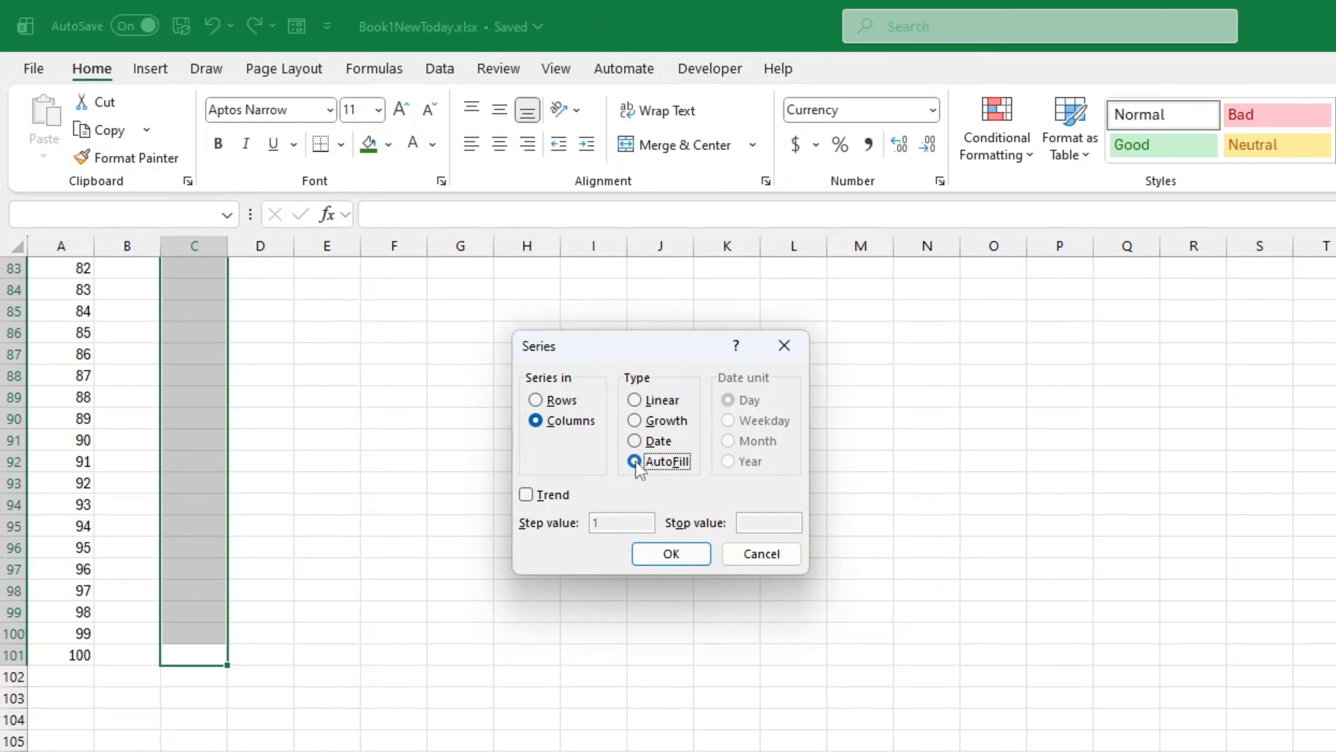
left_click(669, 552)
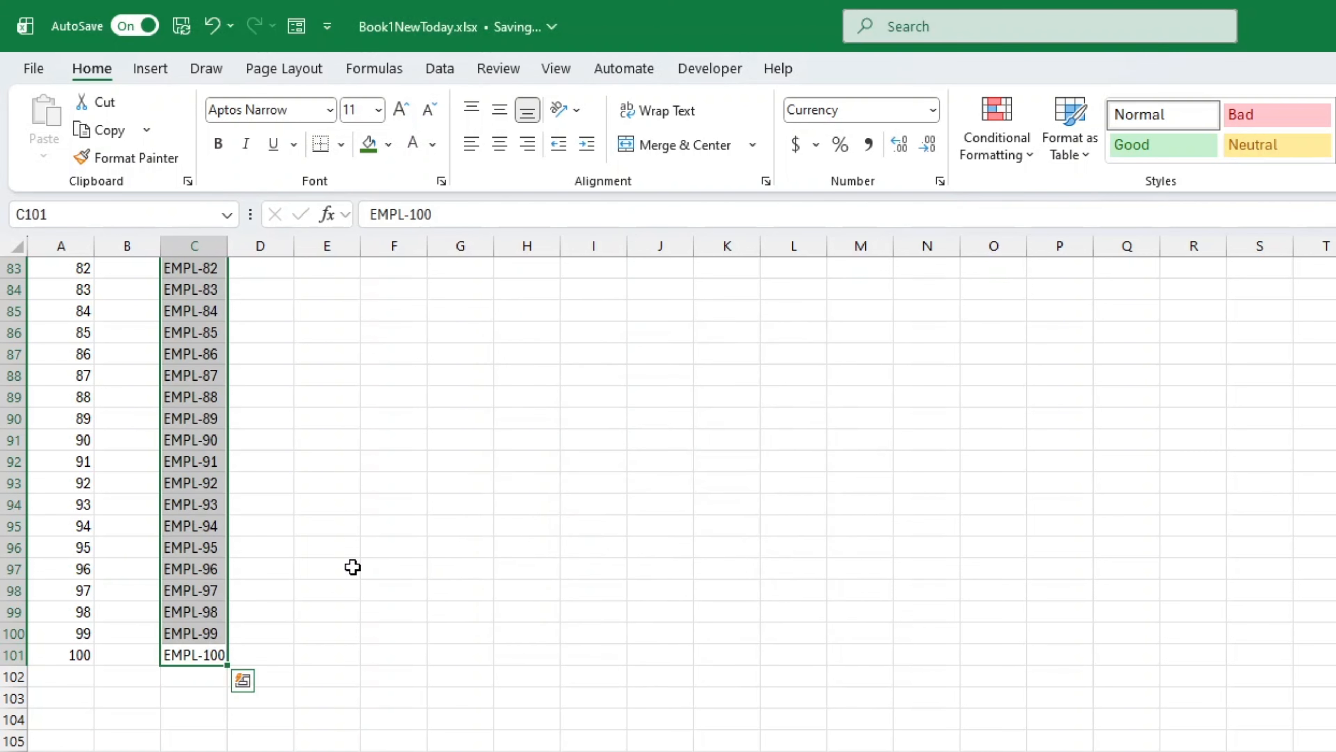
scroll(366, 567, "up", 20)
scroll(353, 567, "up", 3)
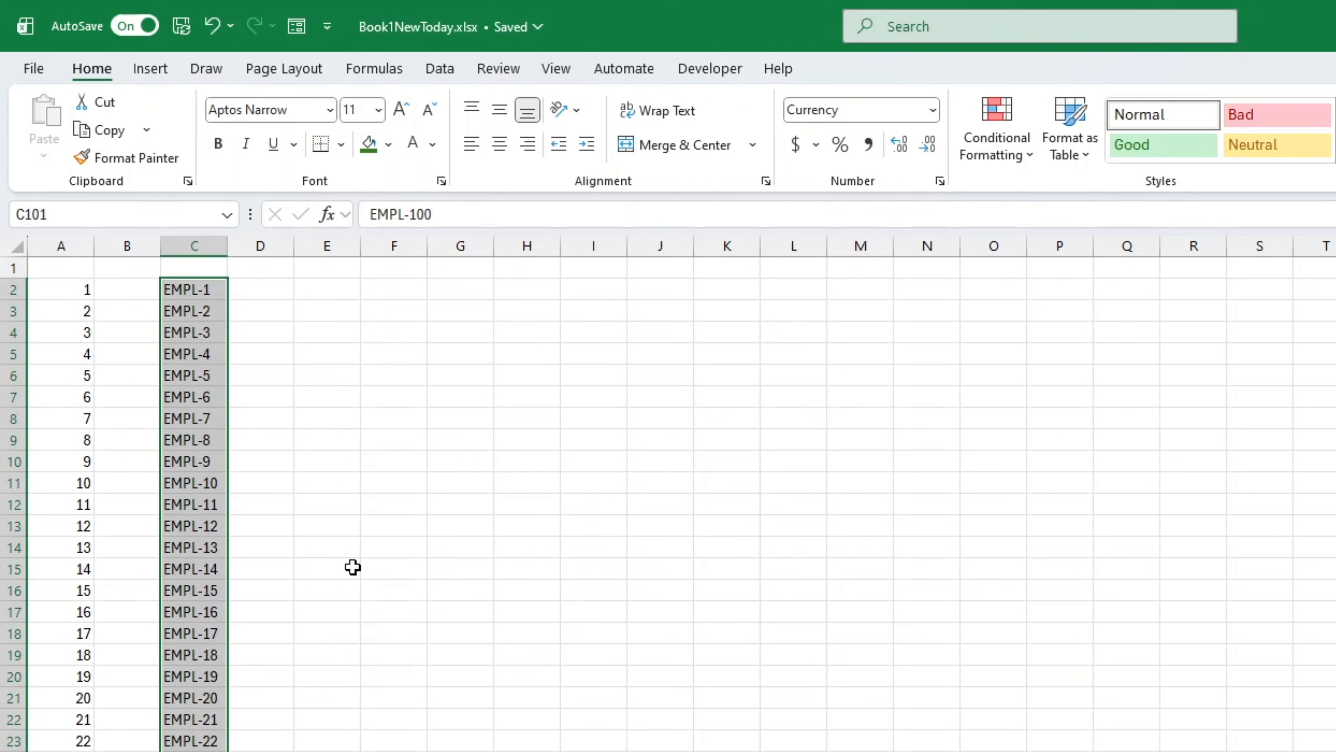
Step: Enter the formula =SEQUENCE(100) in cell E2 and check the generated numbers
left_click(349, 289)
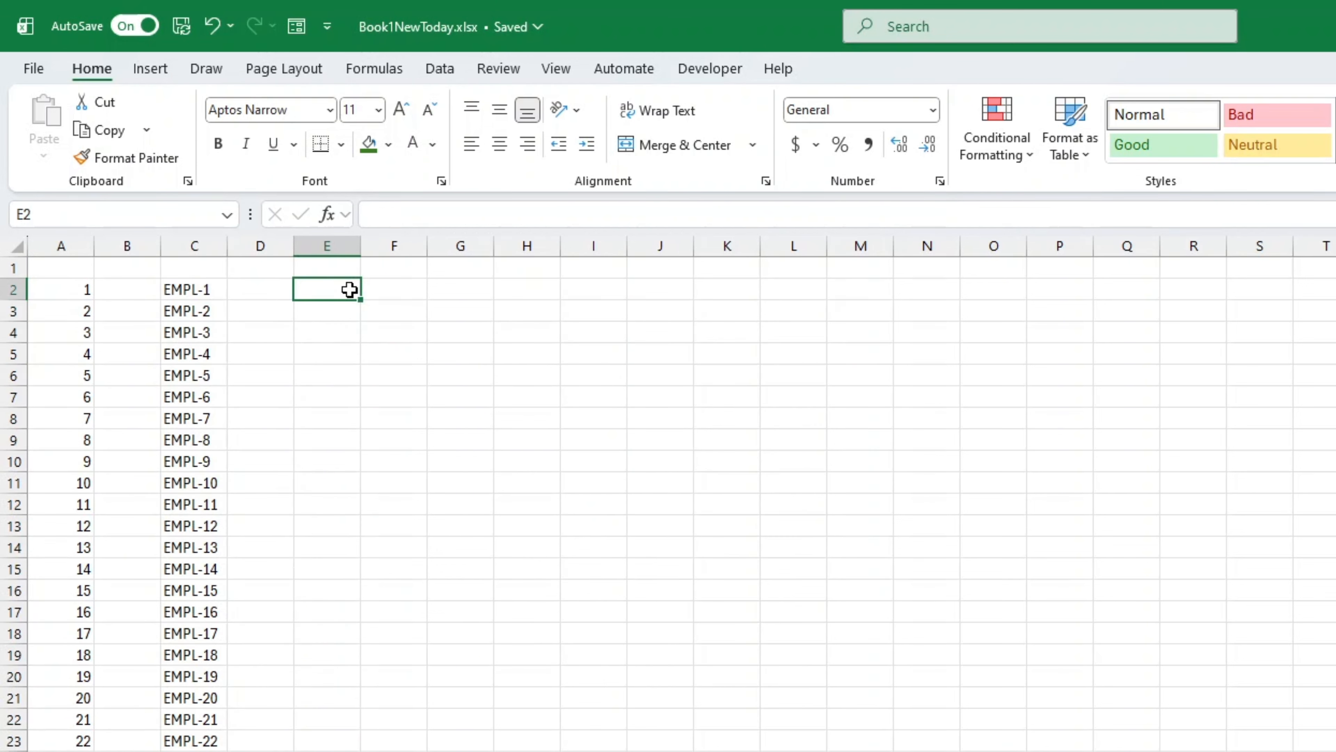
type("=SEQ")
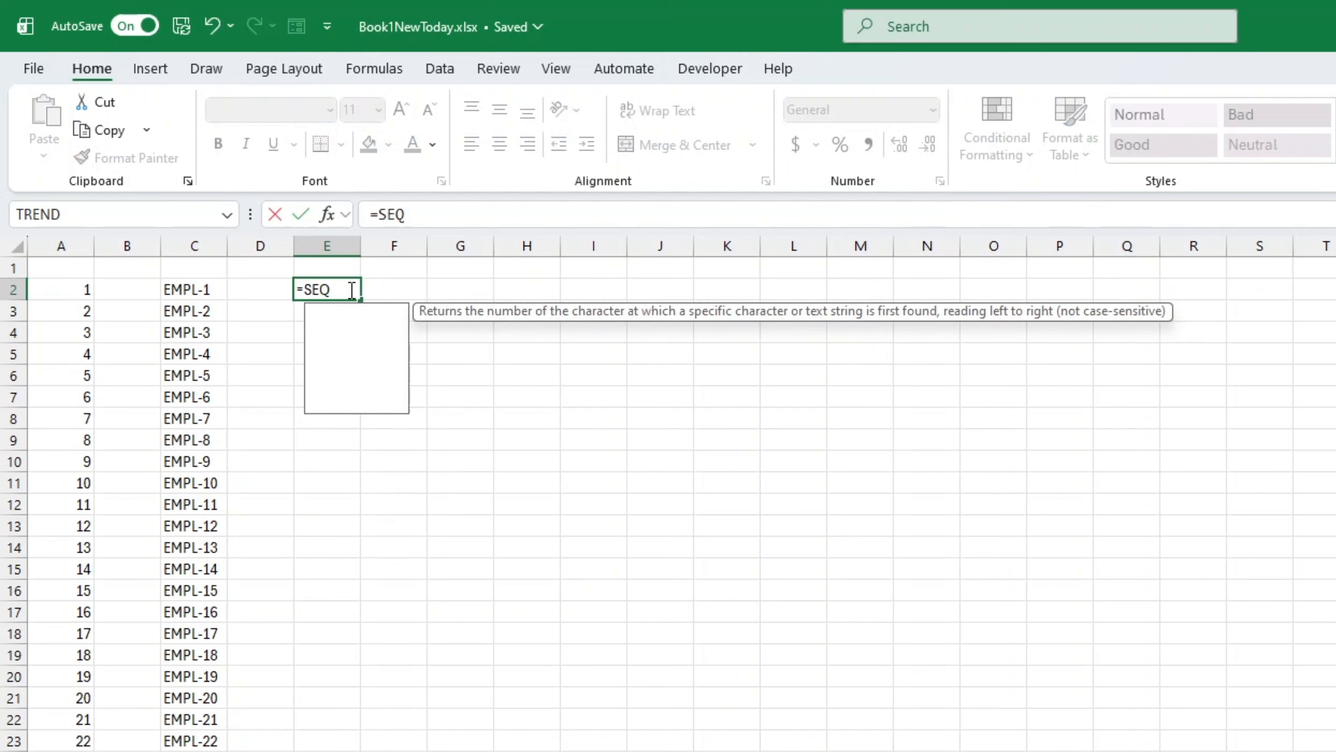
key("Tab")
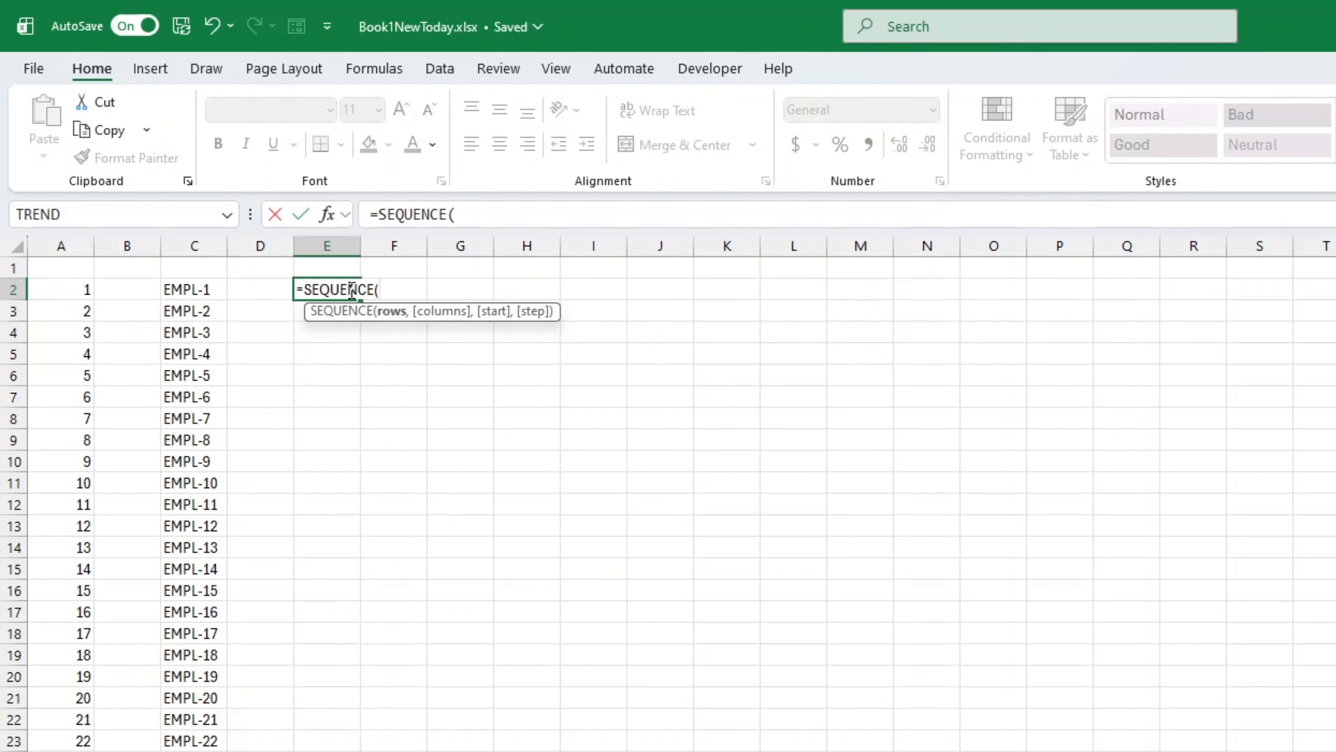
type("100)")
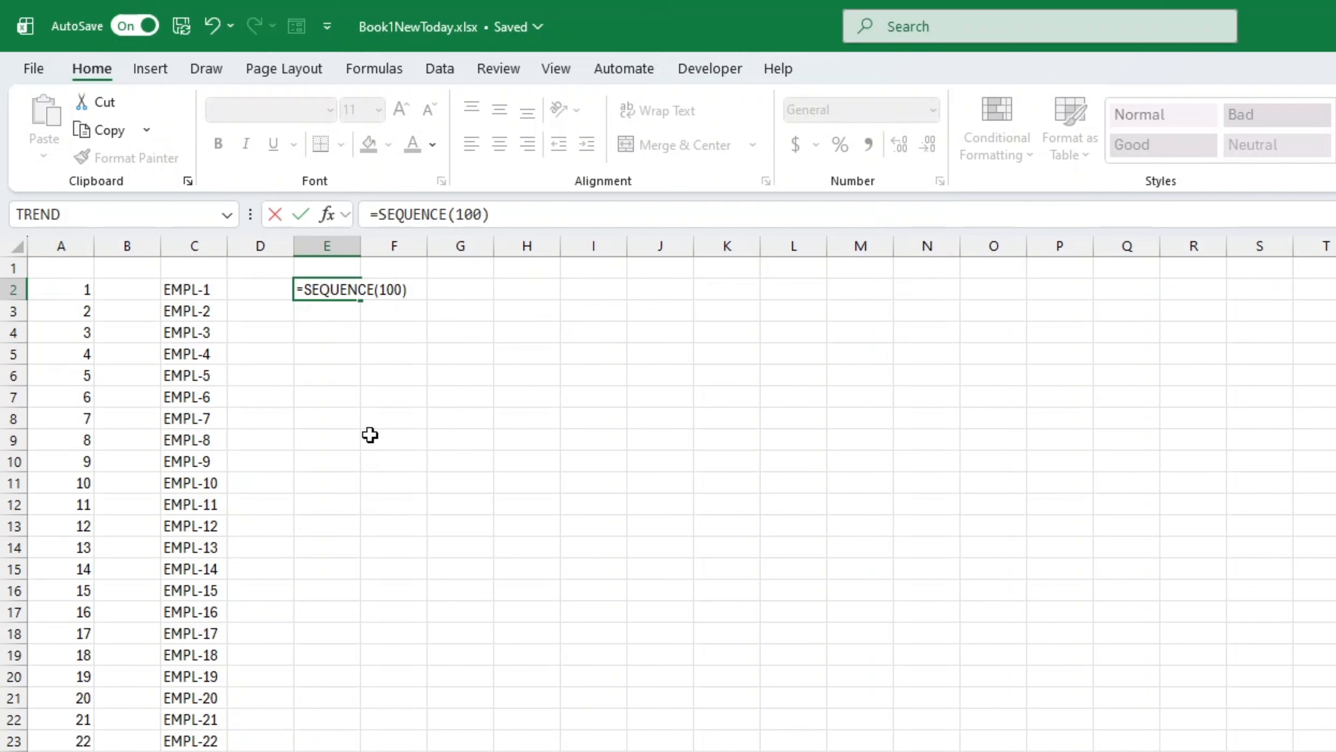
key("Return")
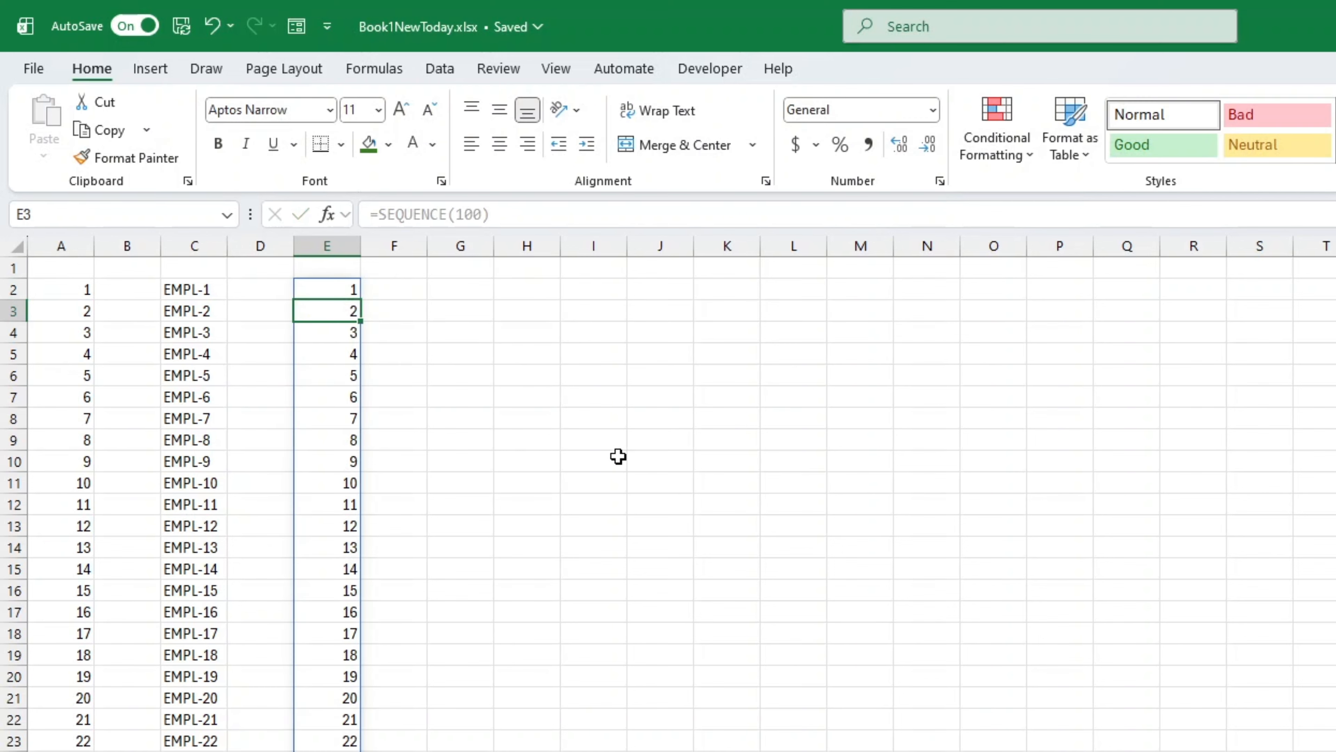
scroll(618, 456, "down", 17)
scroll(618, 456, "down", 9)
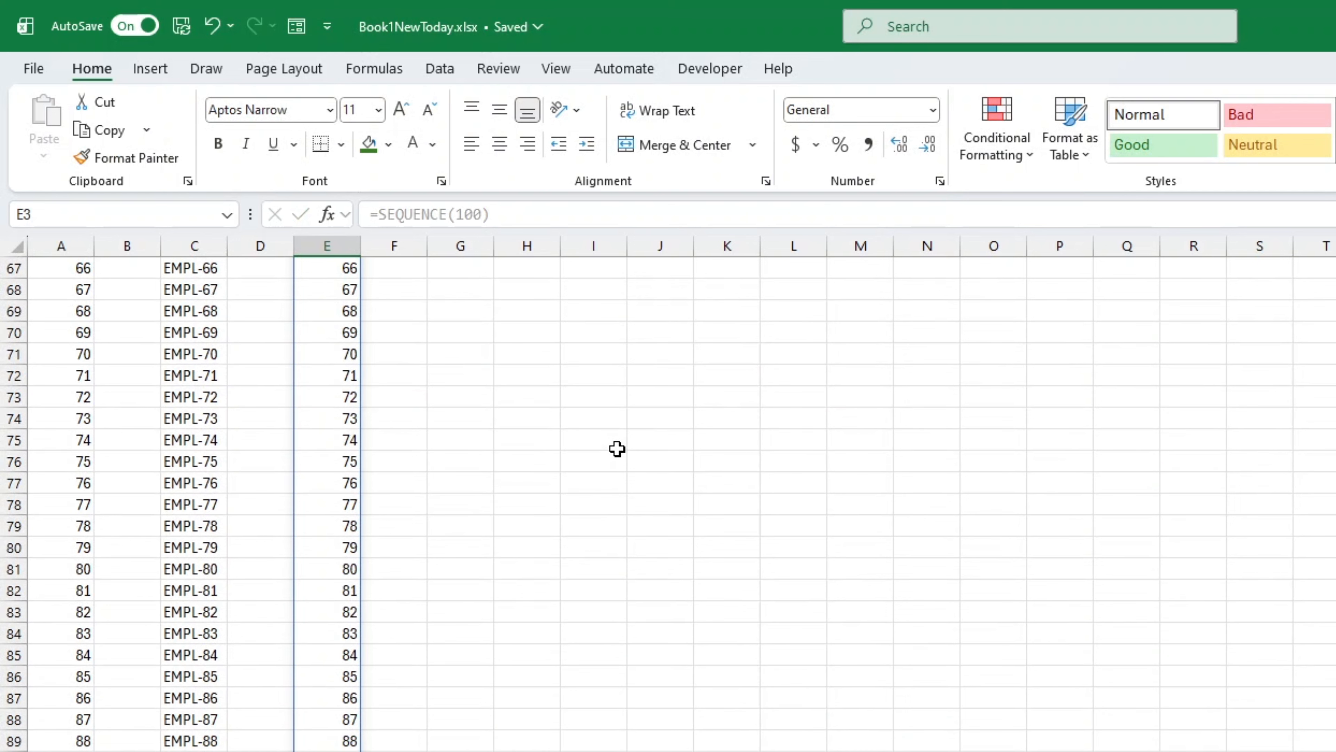
scroll(618, 453, "up", 20)
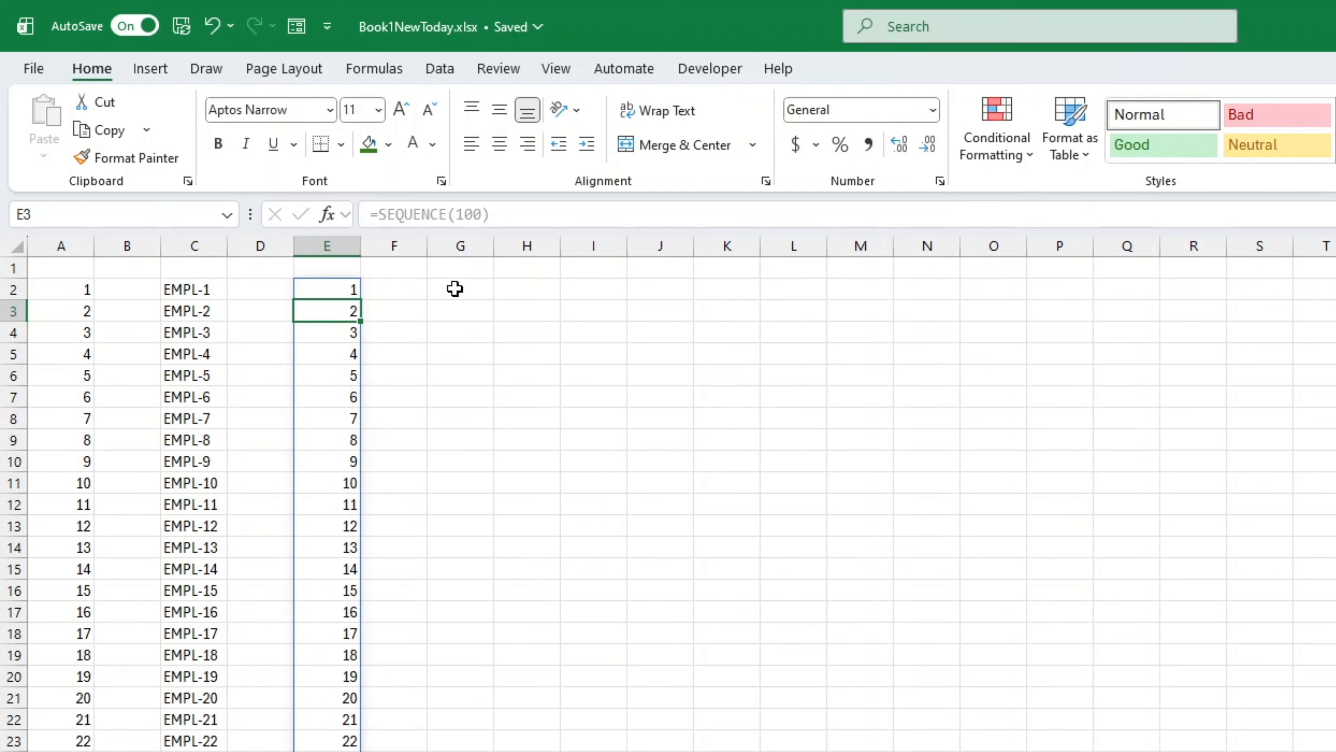
Step: Edit the formula in cell E2 to ="EMPL-"&SEQUENCE(100) so the sequence carries the text prefix
left_click(323, 281)
left_click(379, 215)
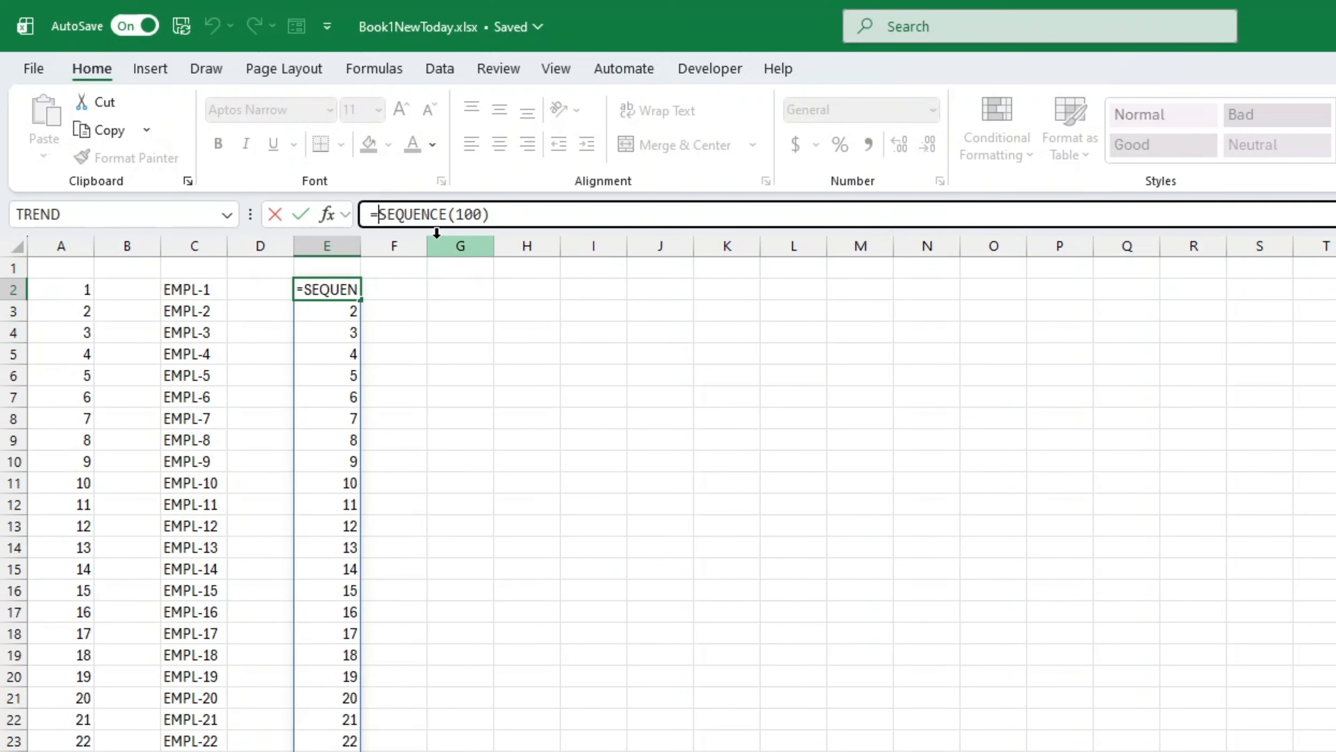
type("\"")
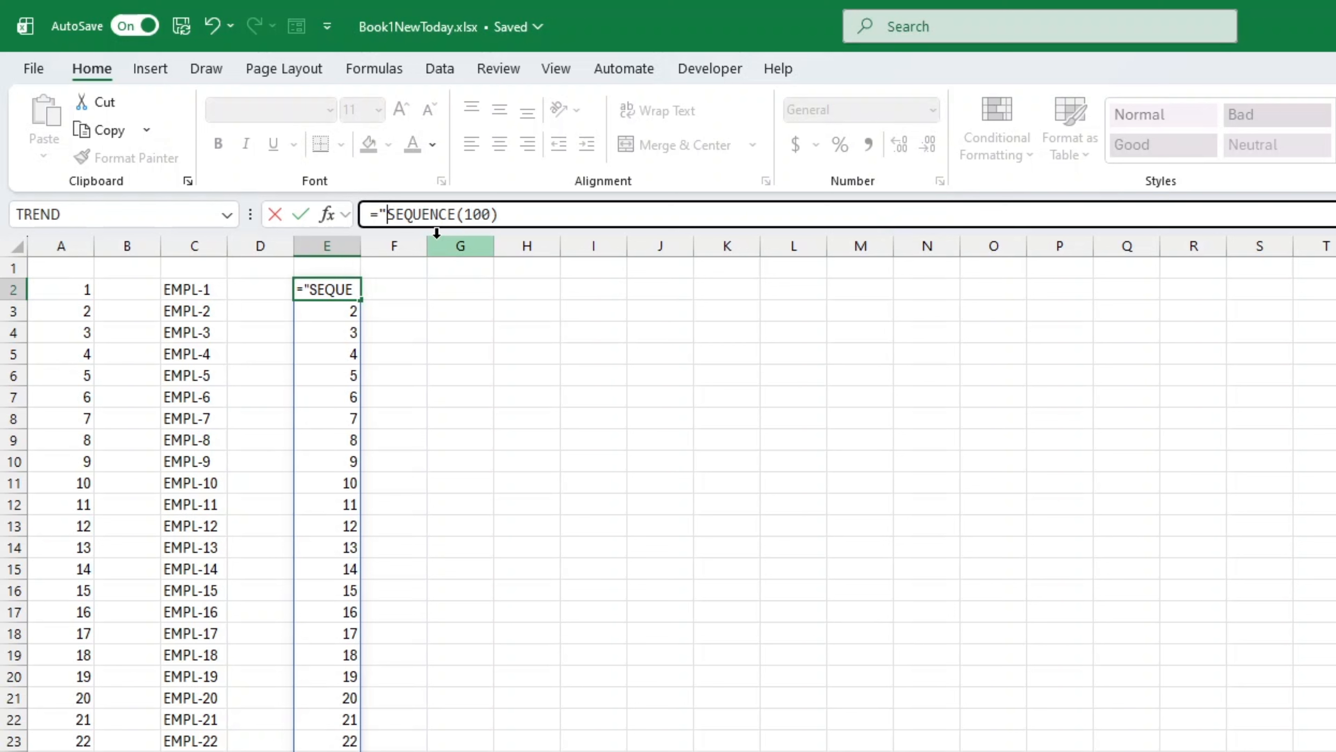
type("EMPL-\"")
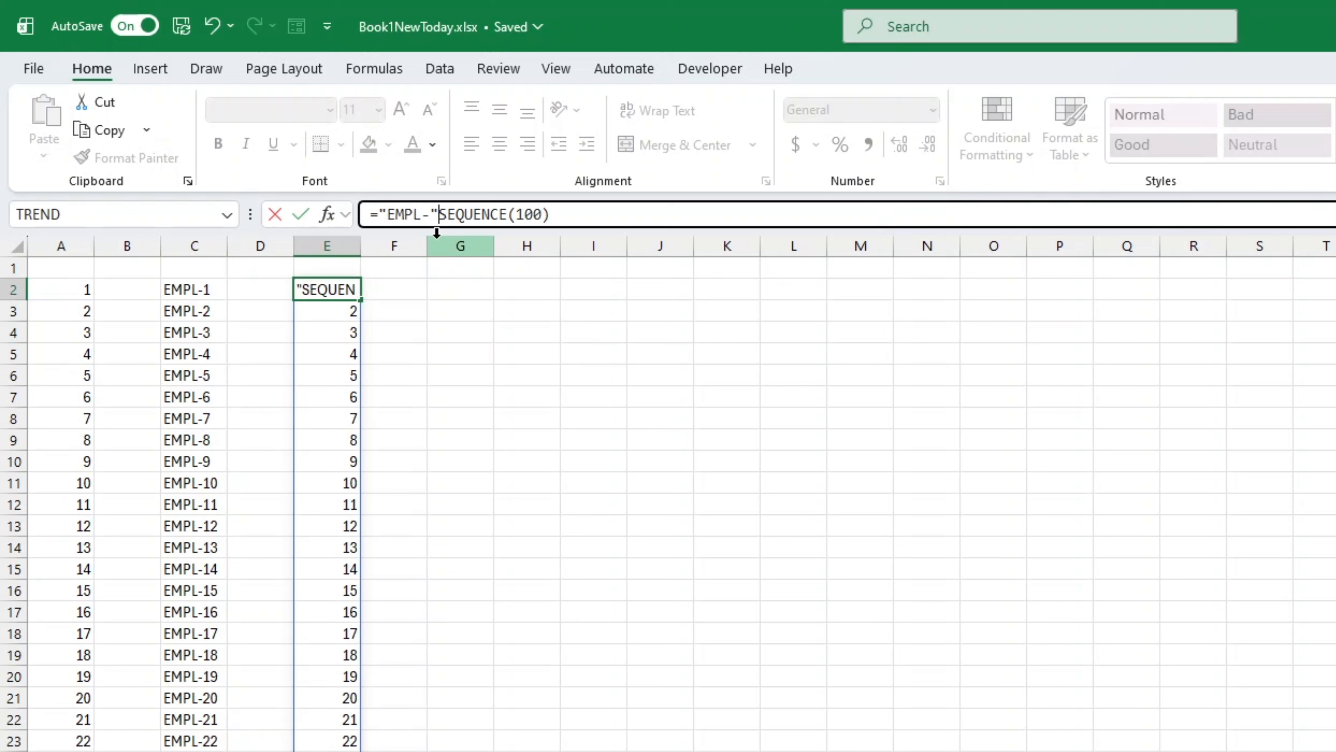
type("&")
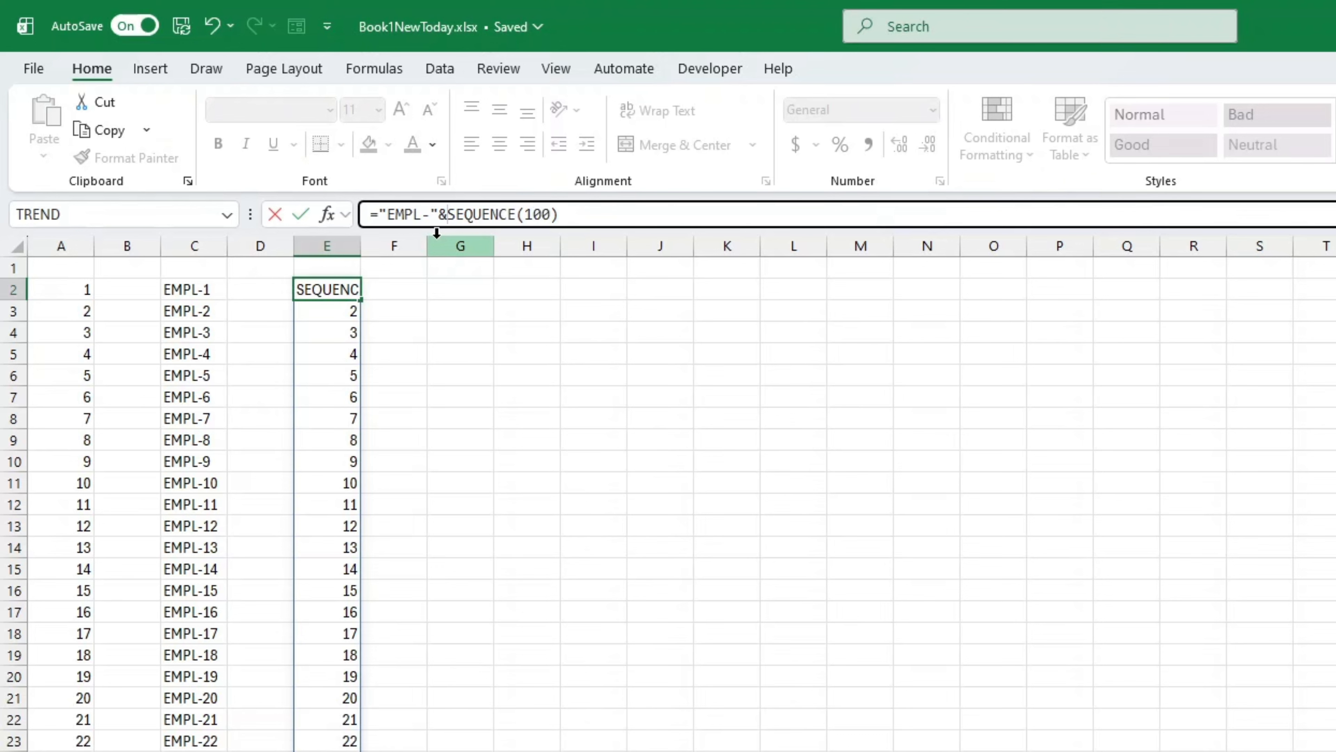
key("Return")
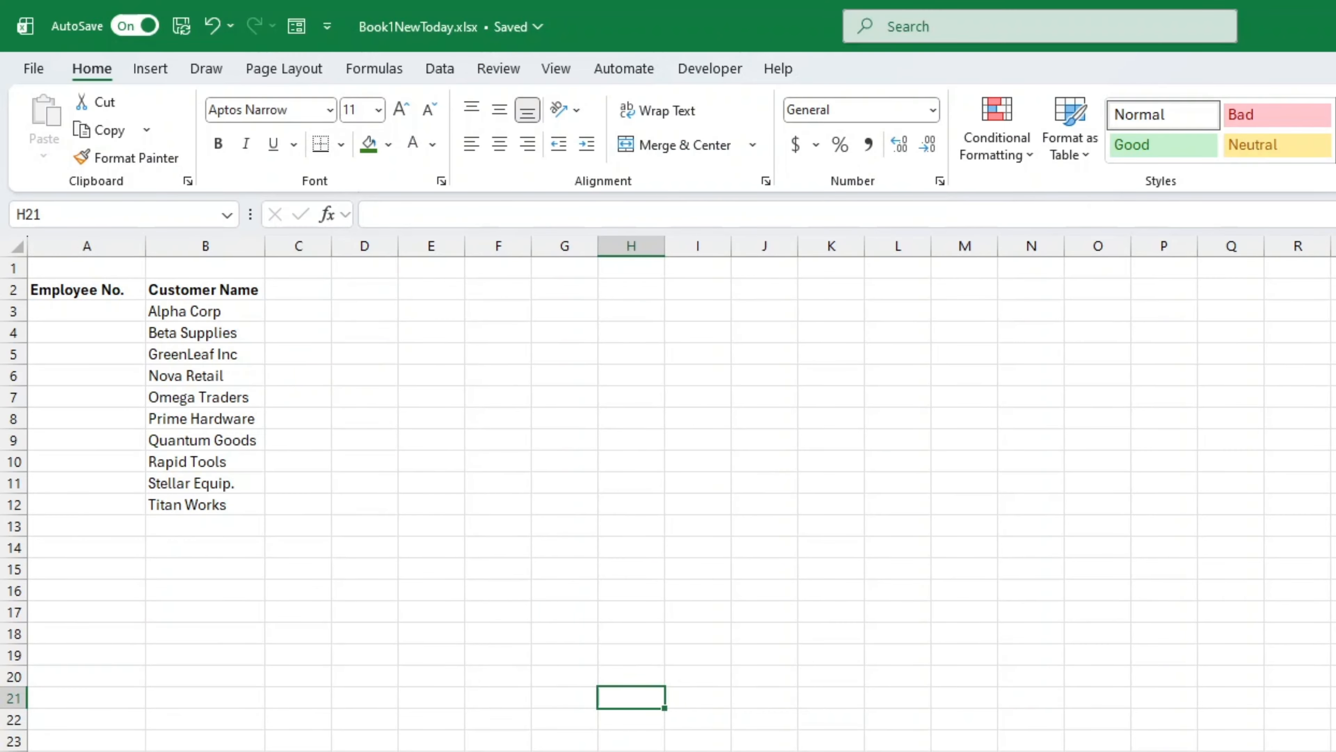
Step: Enter 1 in cell A3 under Employee No. and fill it down to A12 with the Fill Series option
left_click(92, 309)
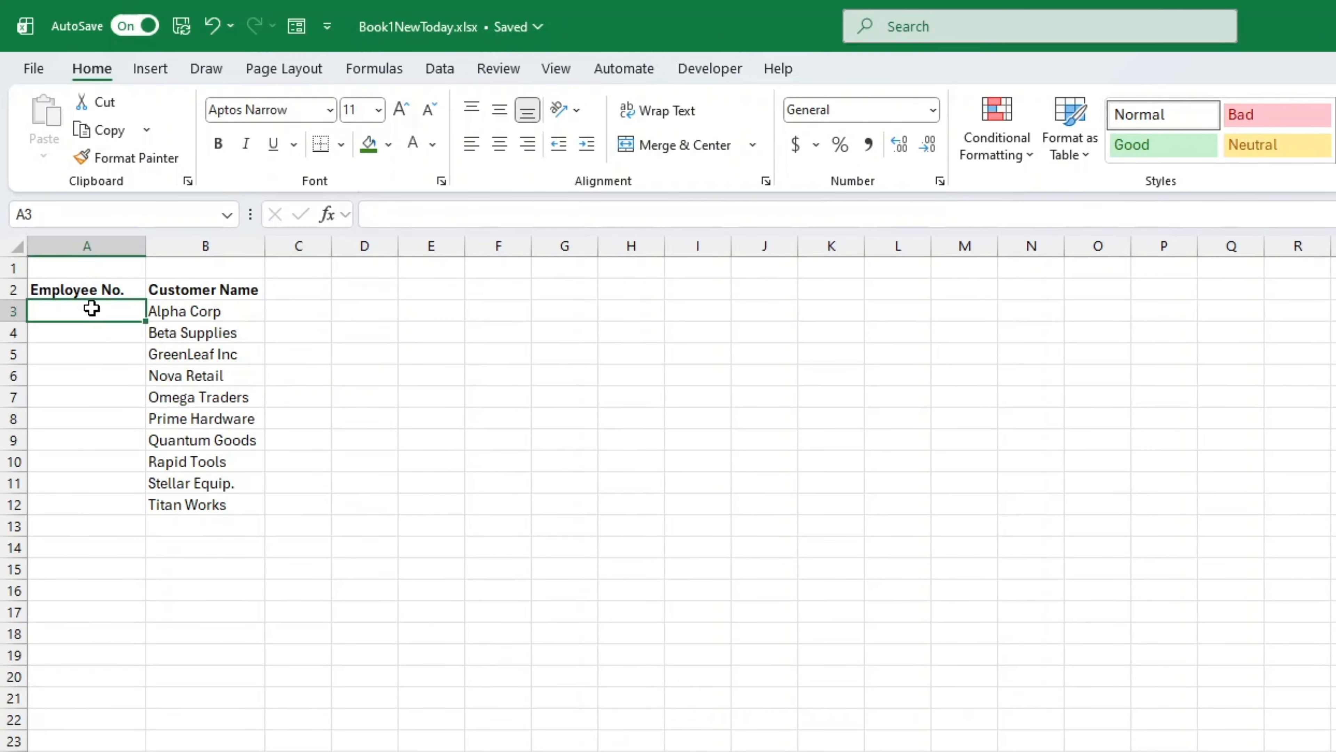
type("1")
key("Return")
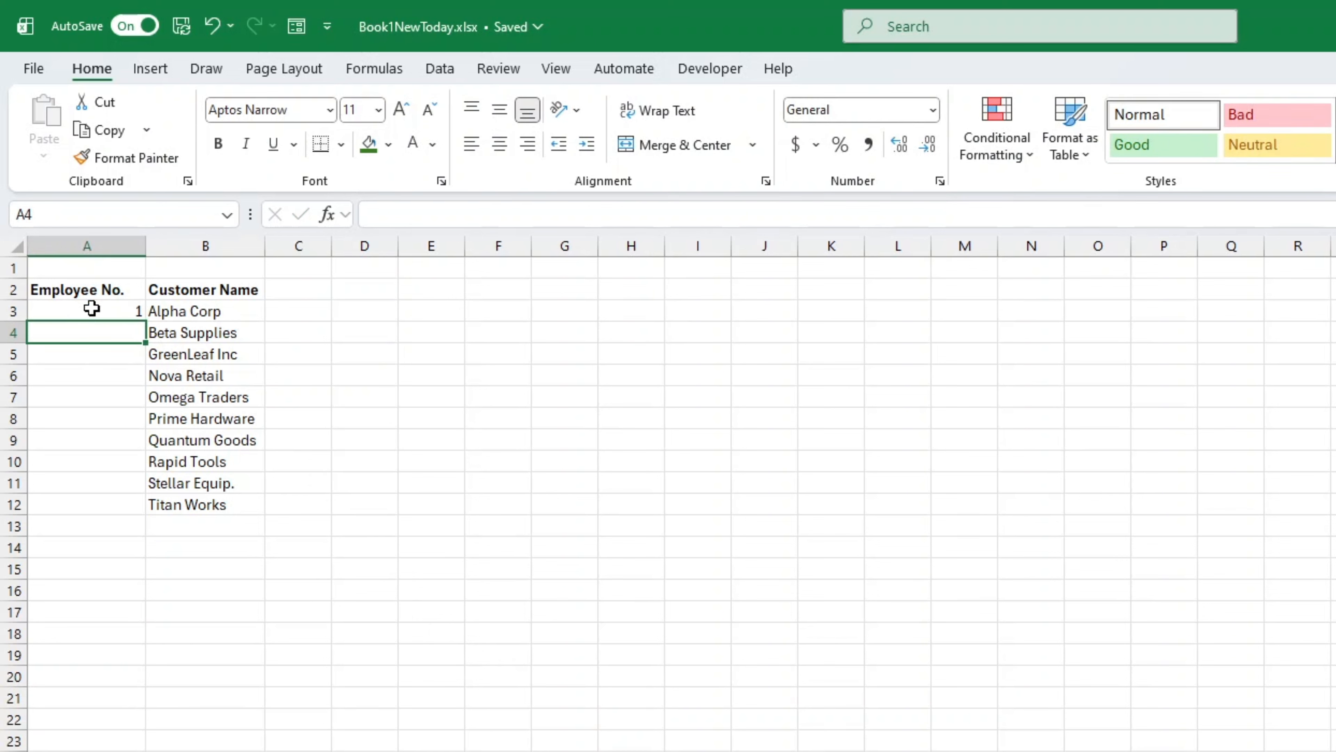
left_click(92, 309)
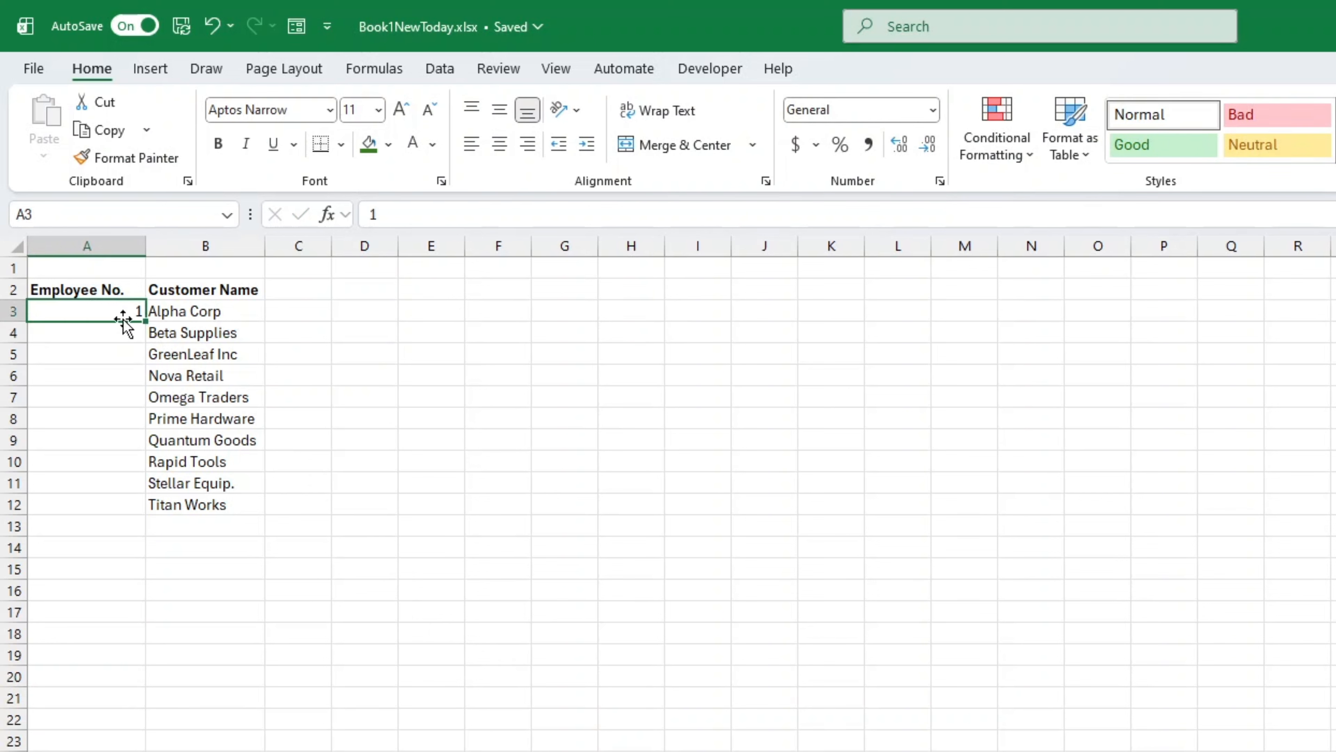
double_click(145, 321)
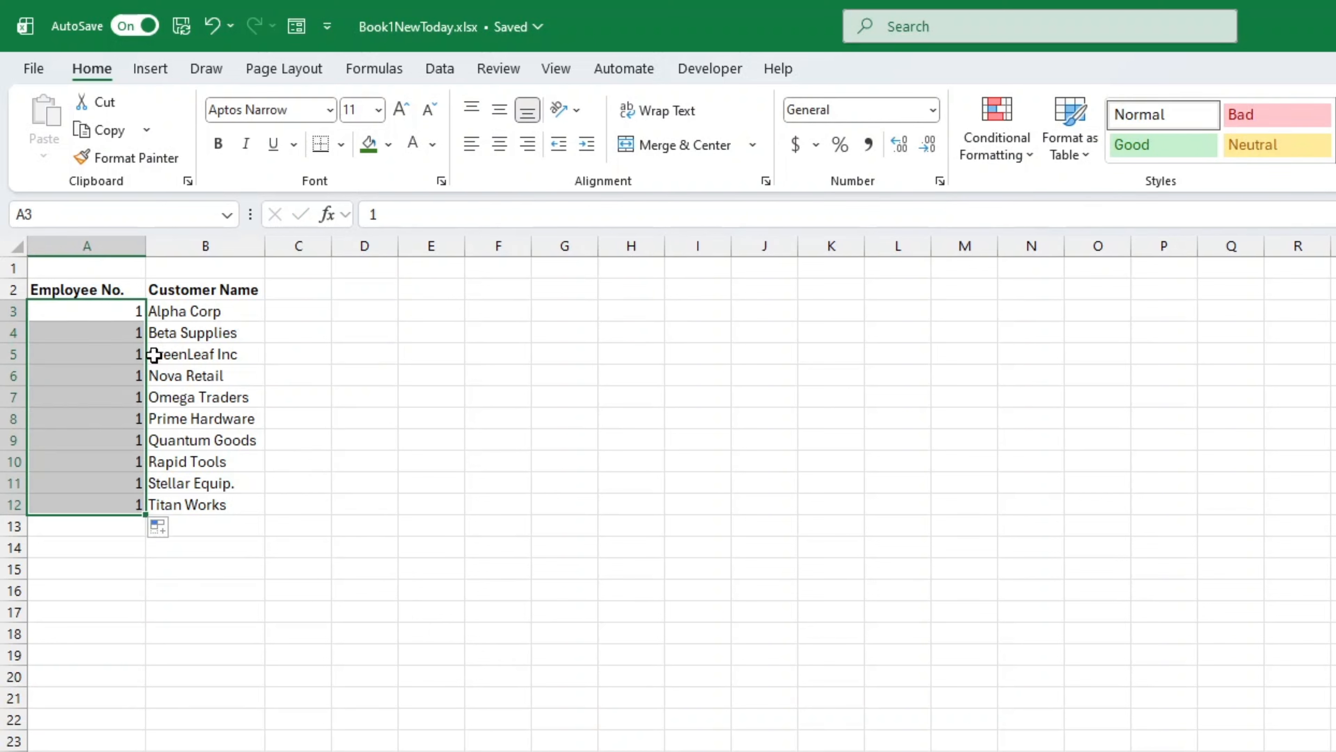
left_click(175, 529)
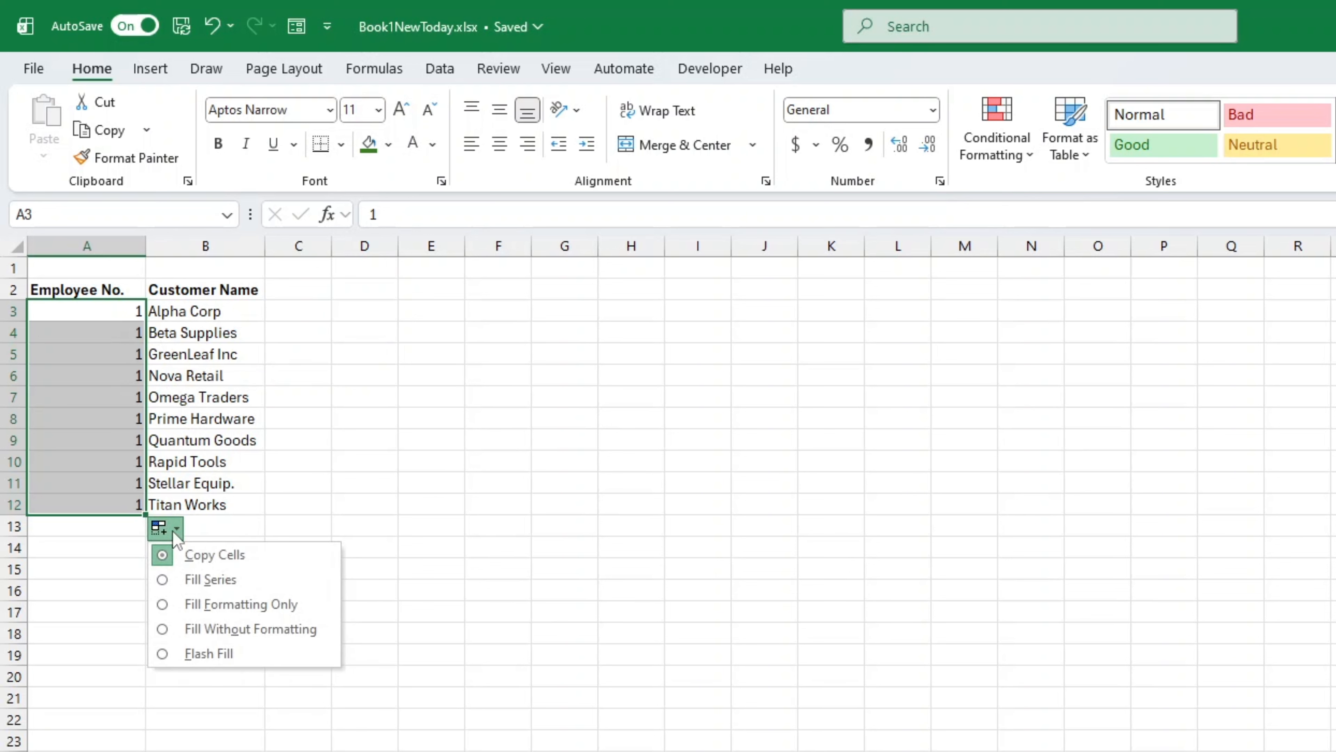
left_click(183, 580)
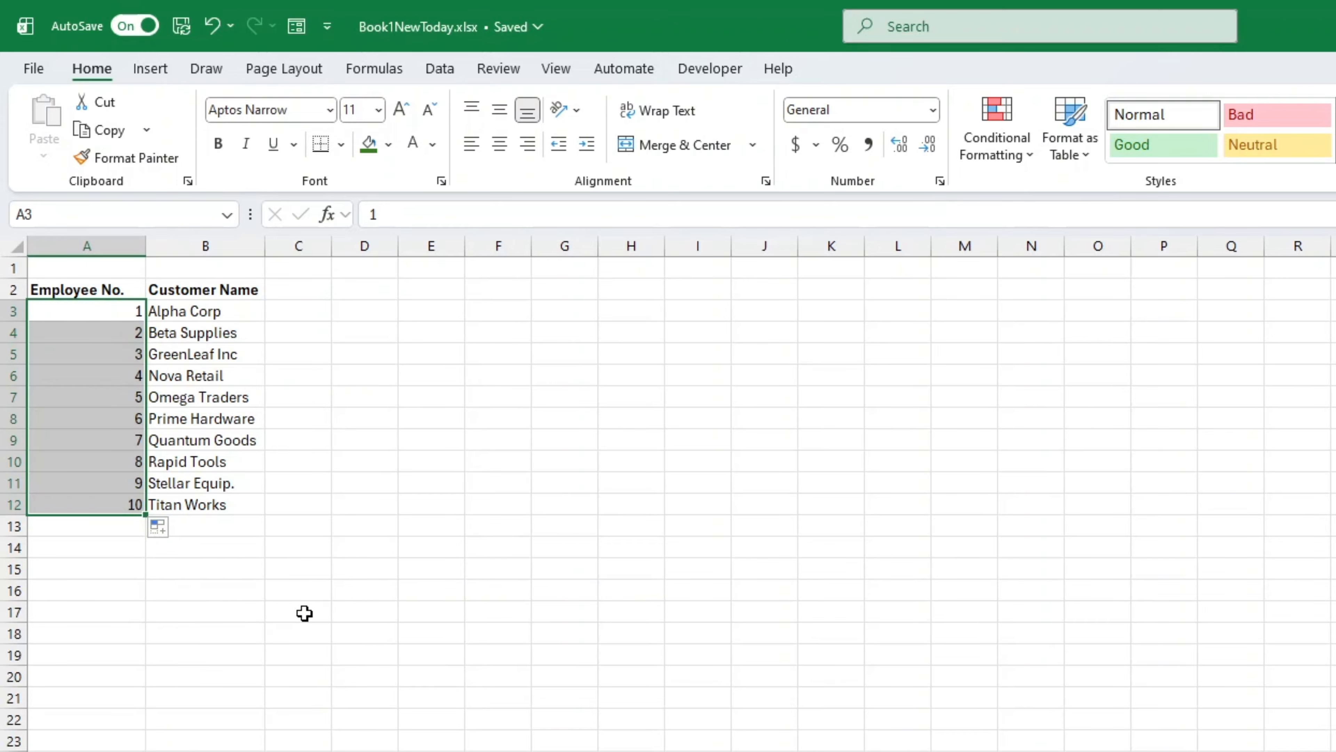
left_click(367, 610)
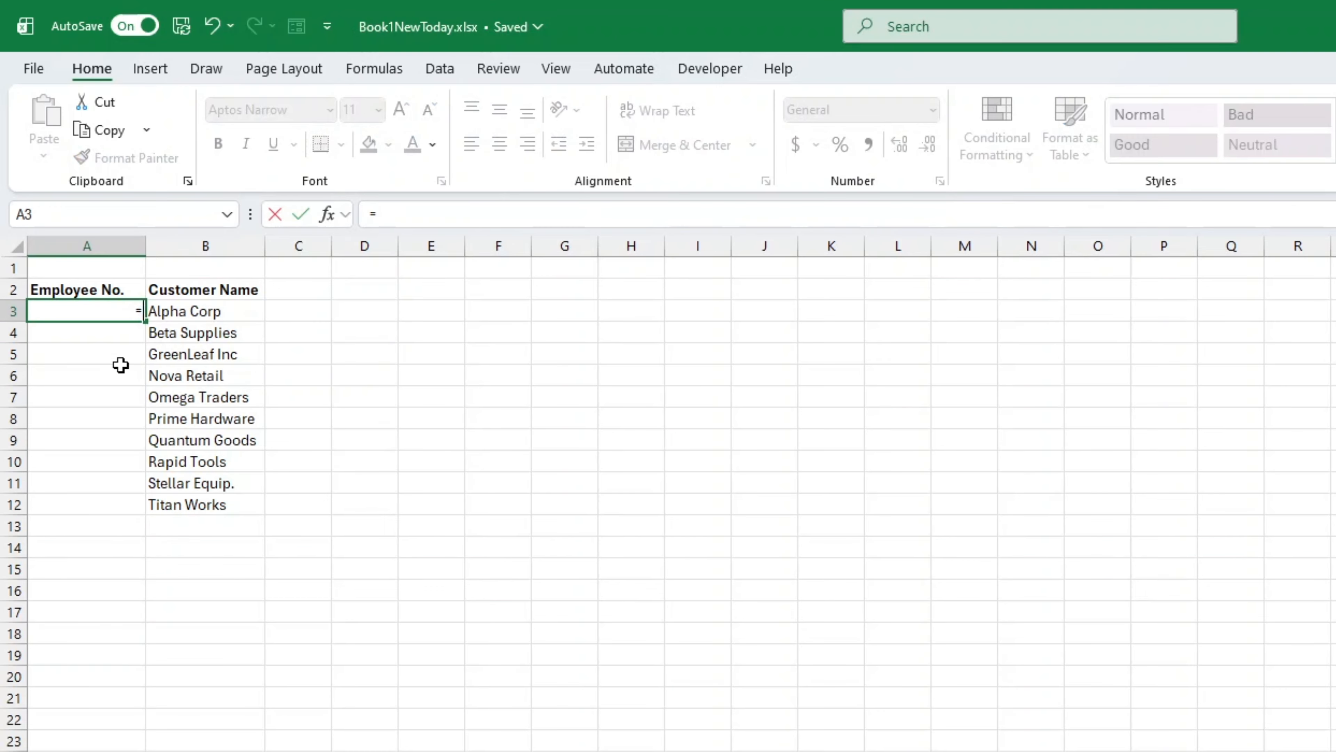
Step: Enter the formula =SEQUENCE(COUNTA(B3:B300),1,1) in cell A3 to number the rows by the customer entries
type("=SE")
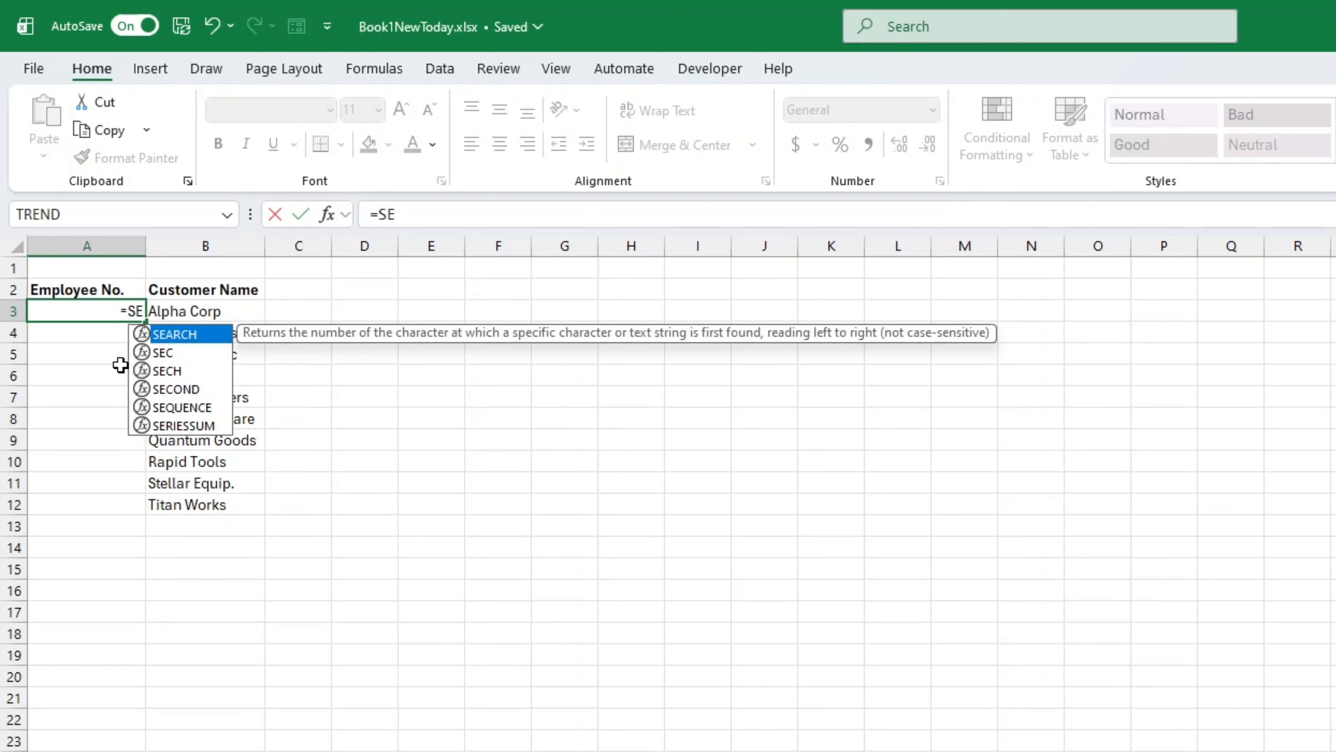
type("Q")
key("Tab")
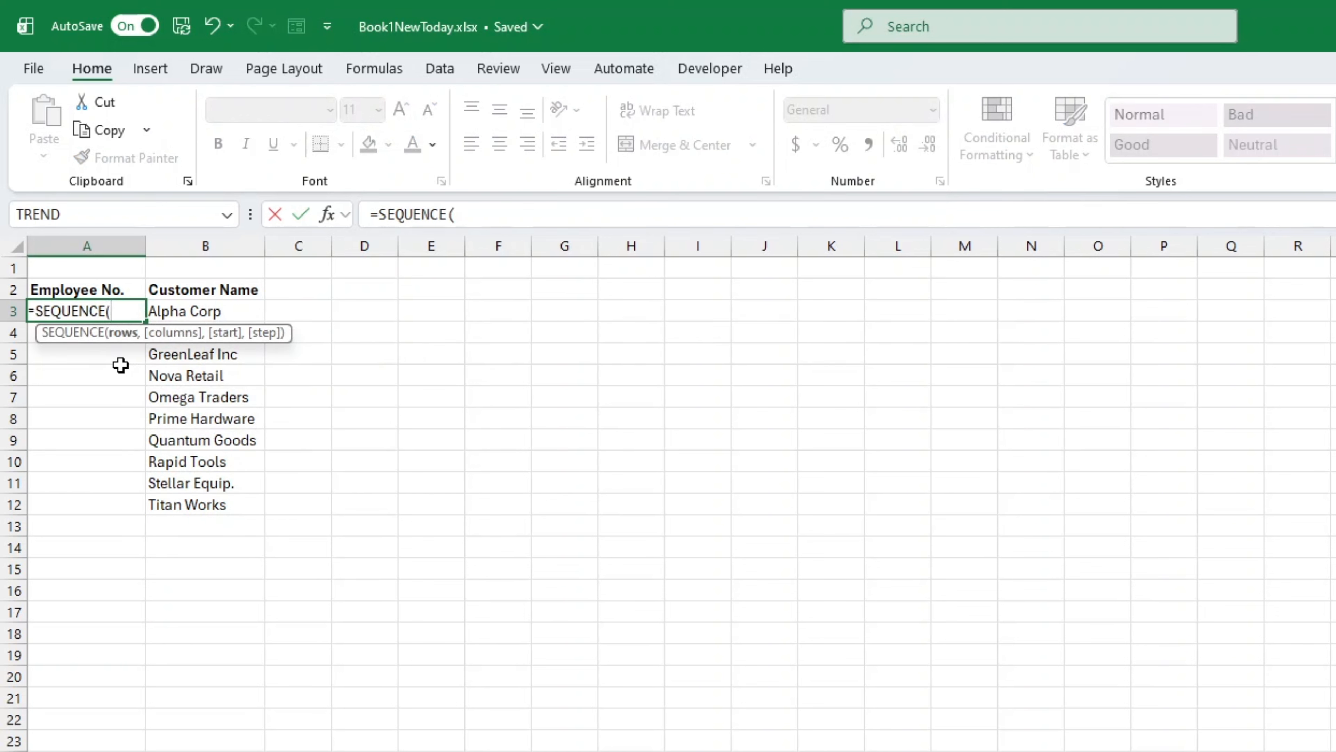
type("COUNT")
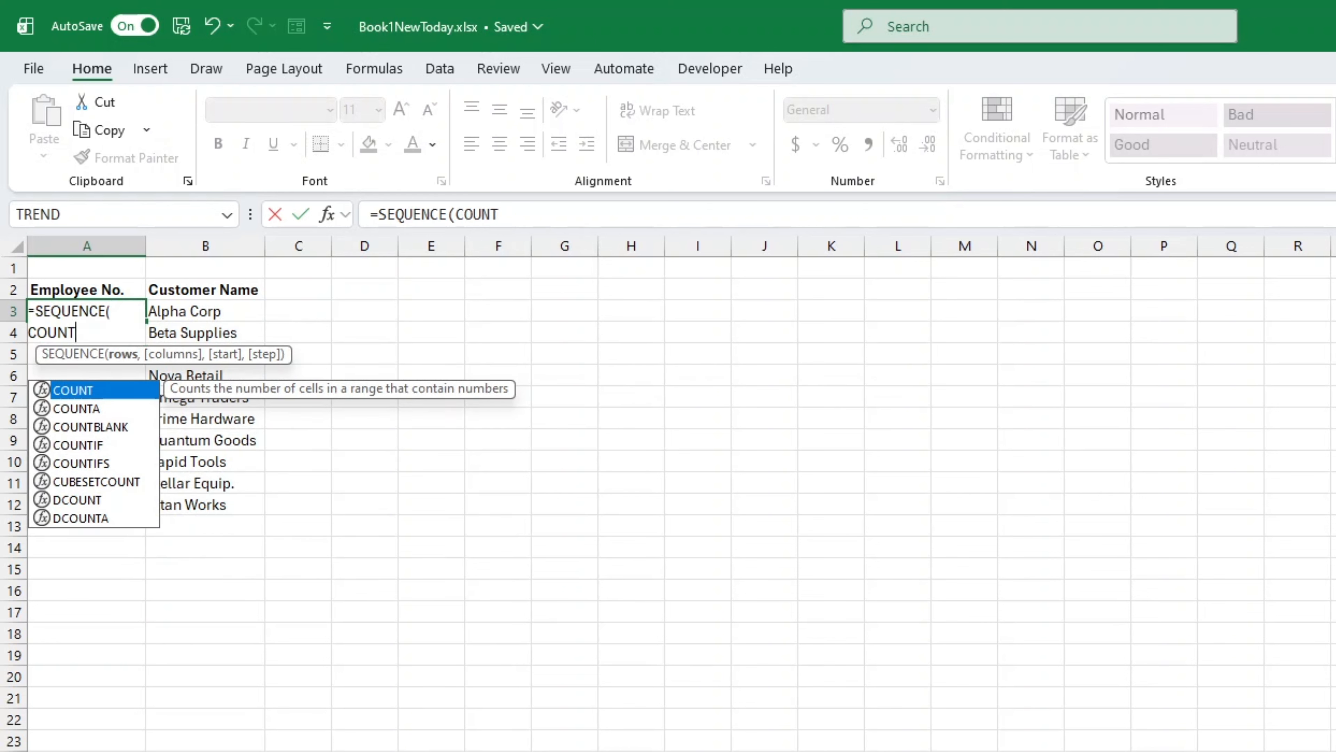
type("A(")
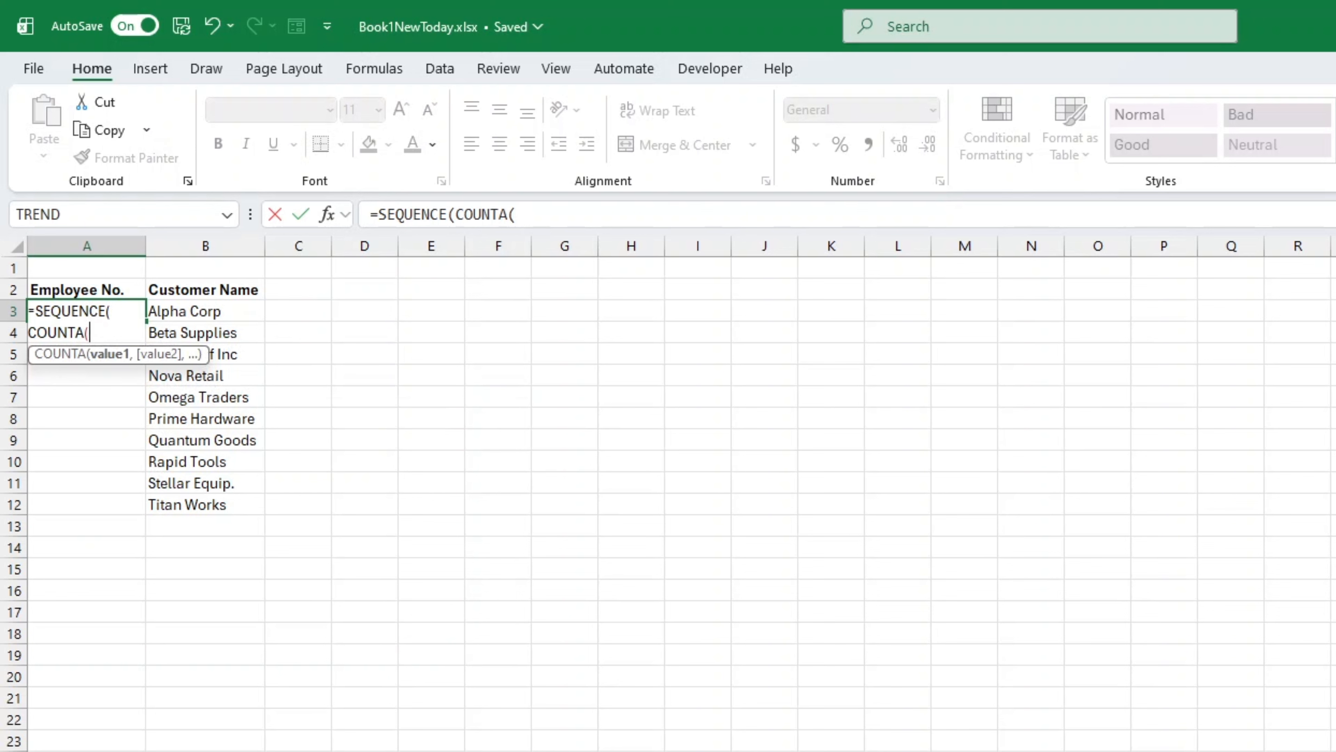
type("B")
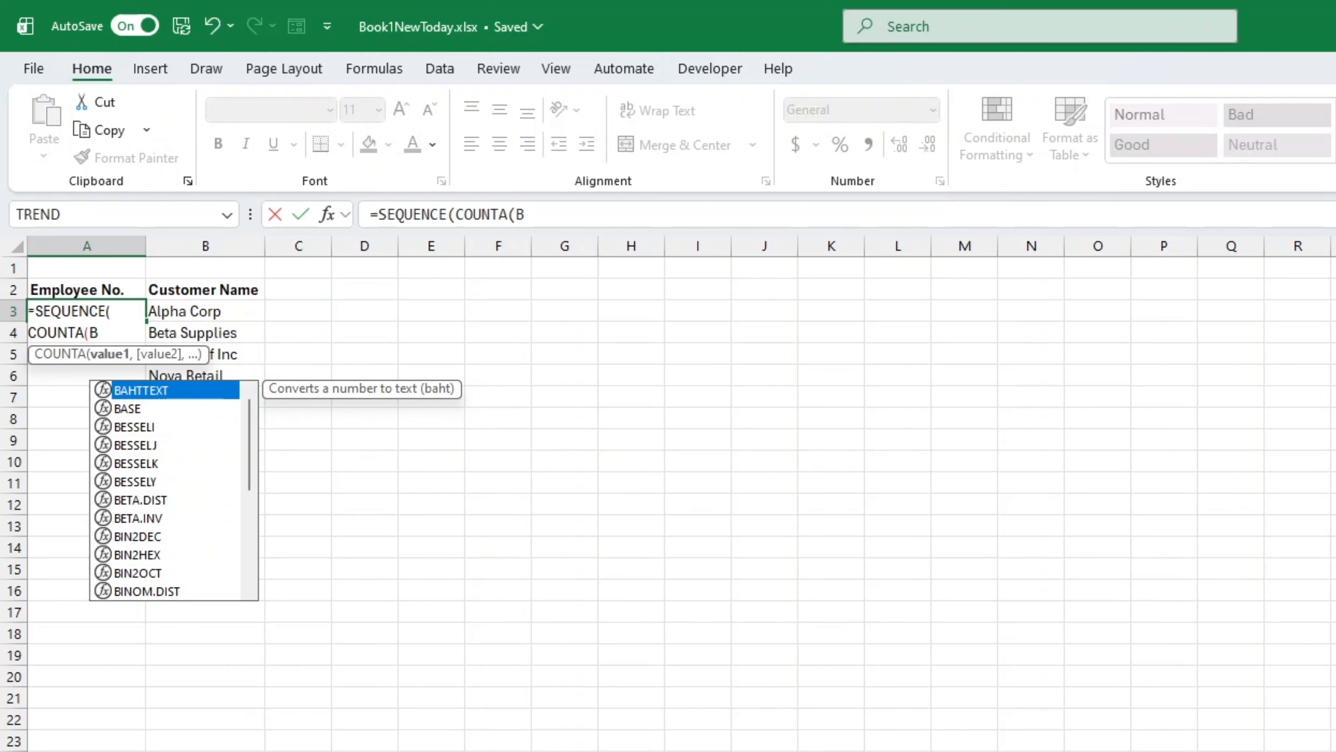
type("3:B")
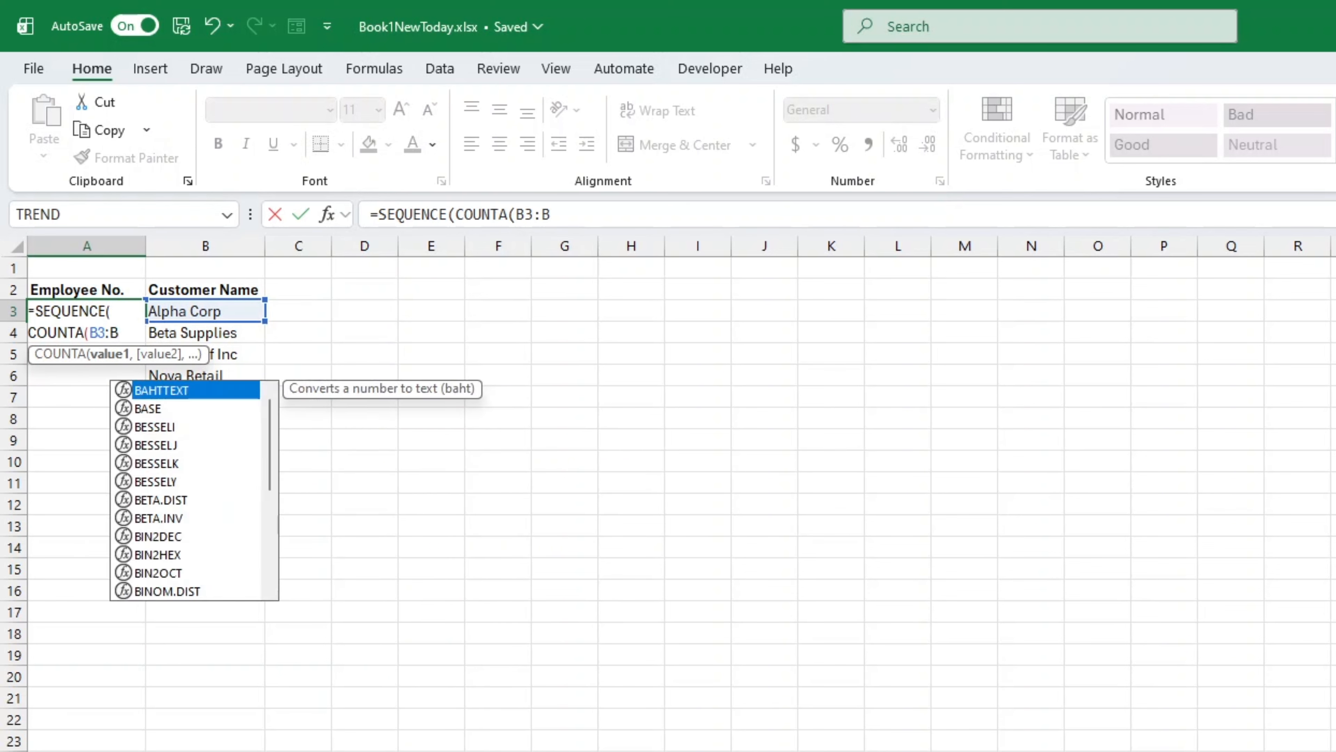
type("300),1,1)")
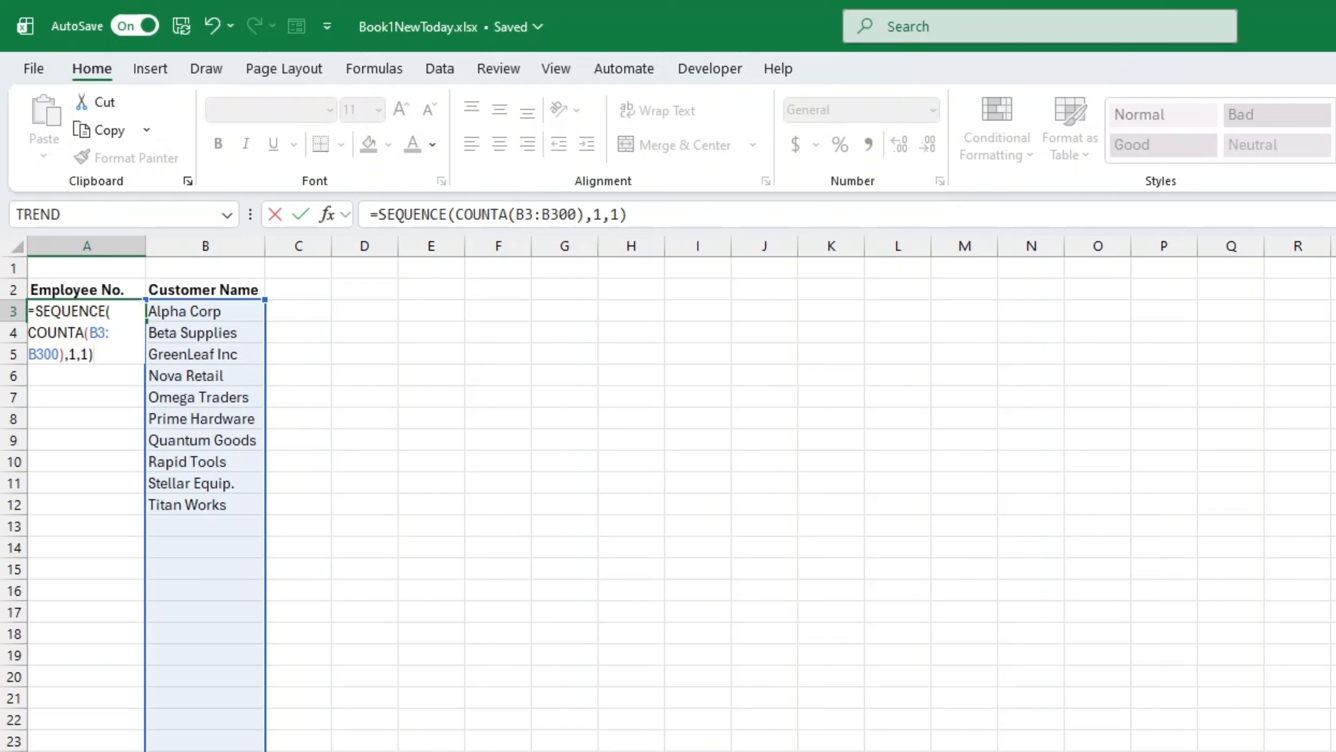
key("ctrl+Return")
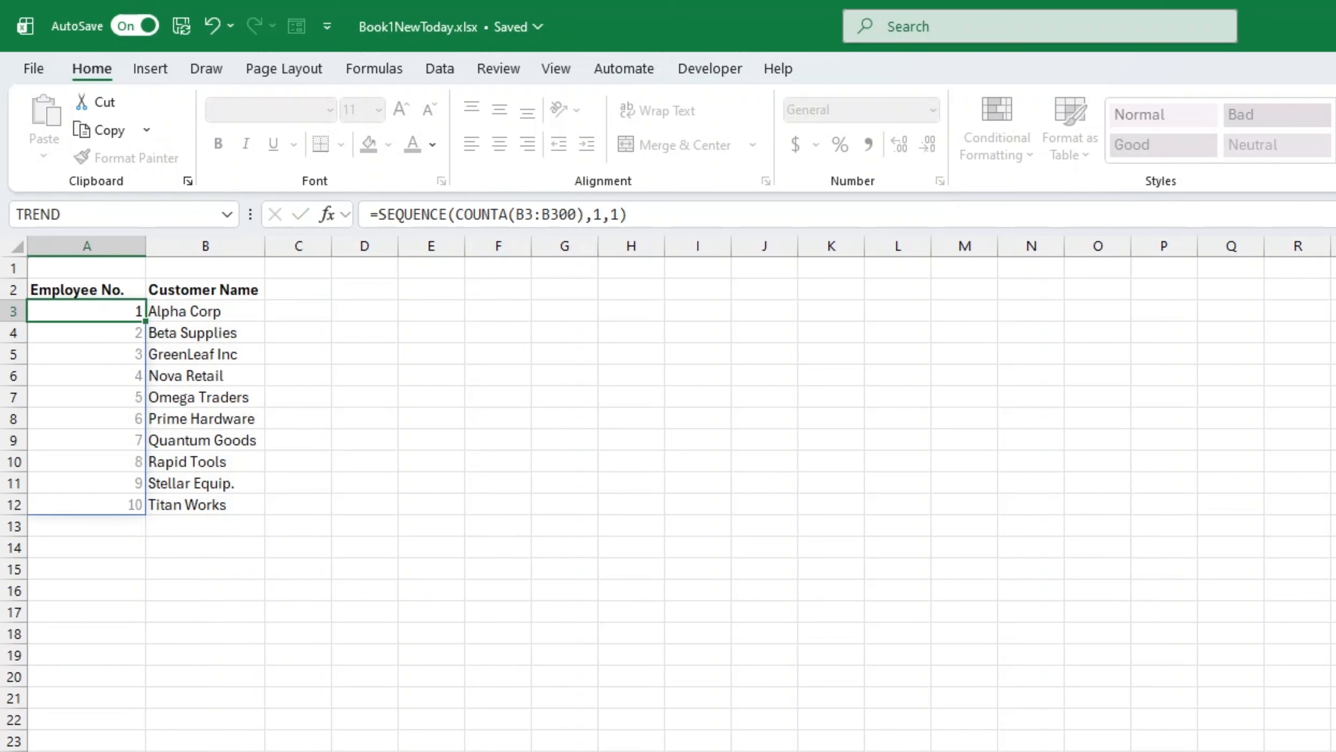
key("Return")
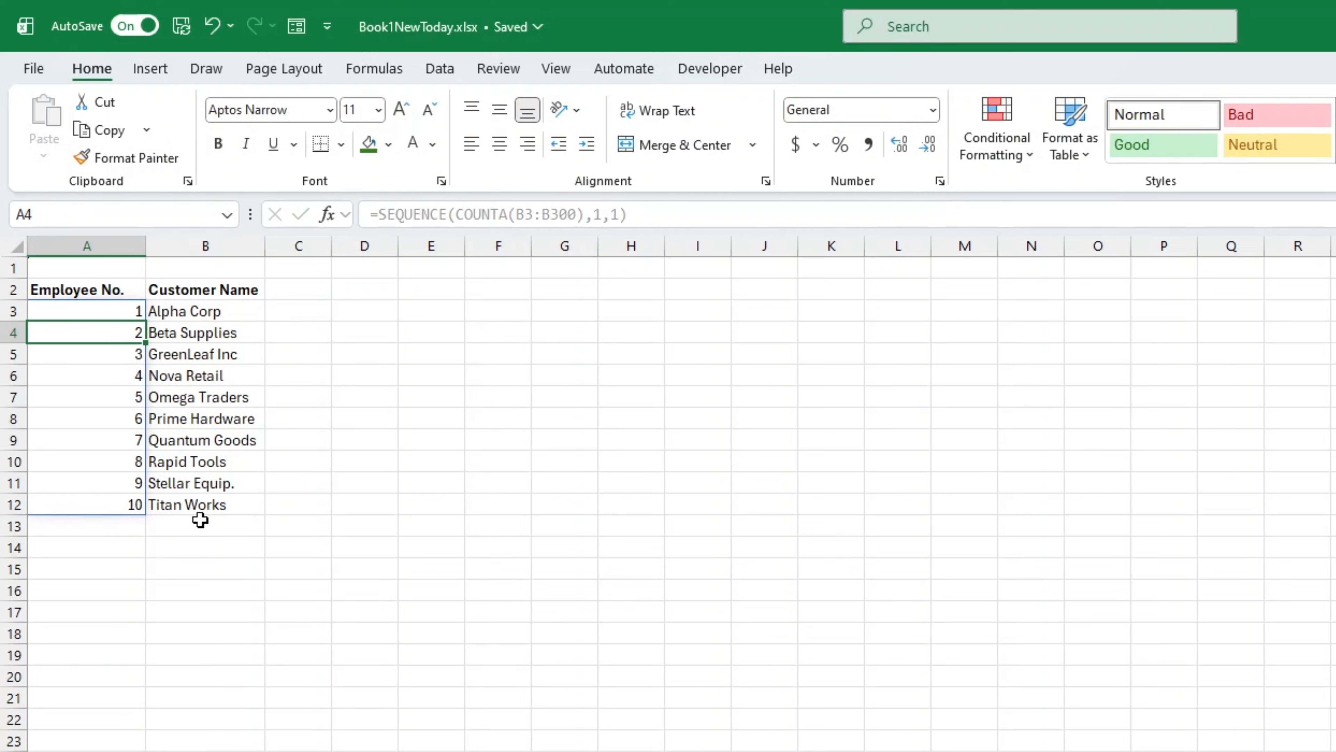
Step: Add two more customers' names in cells B13 and B14 at the end of the Customer Name list
left_click(211, 533)
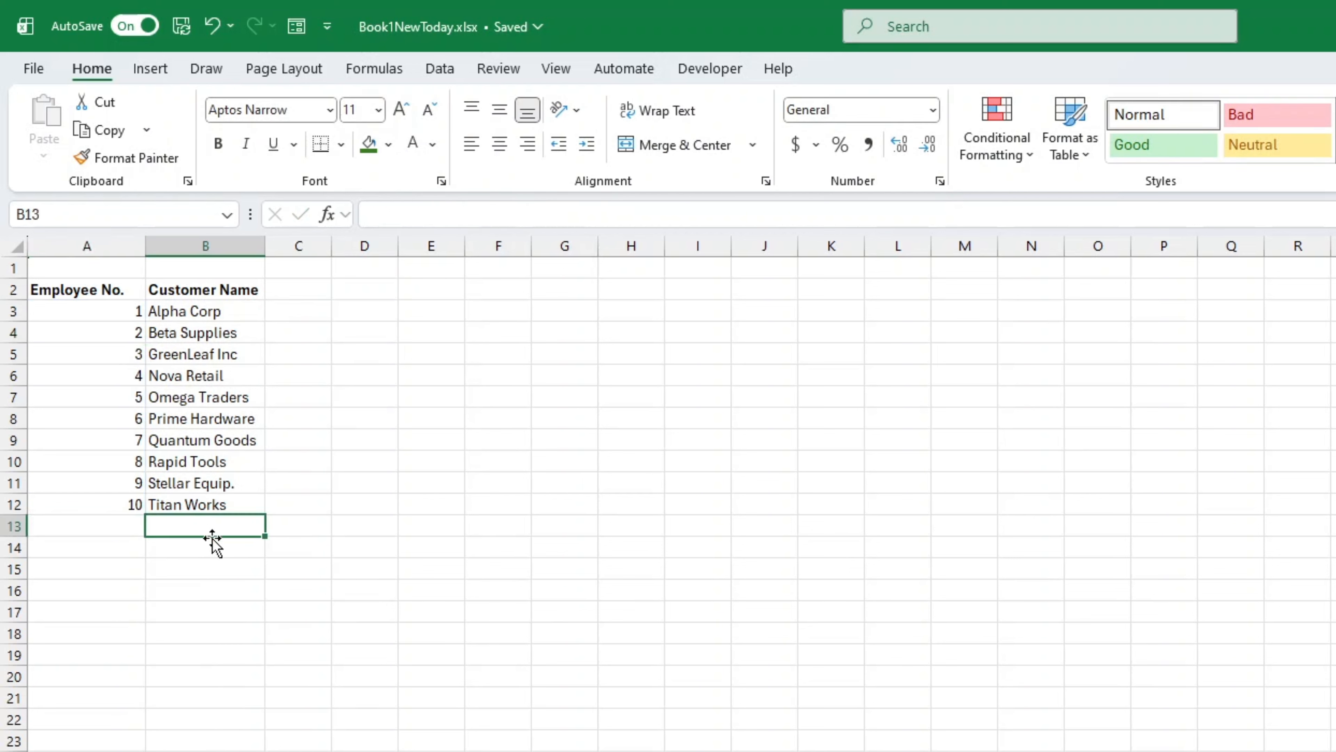
type("b")
key("BackSpace")
key("BackSpace")
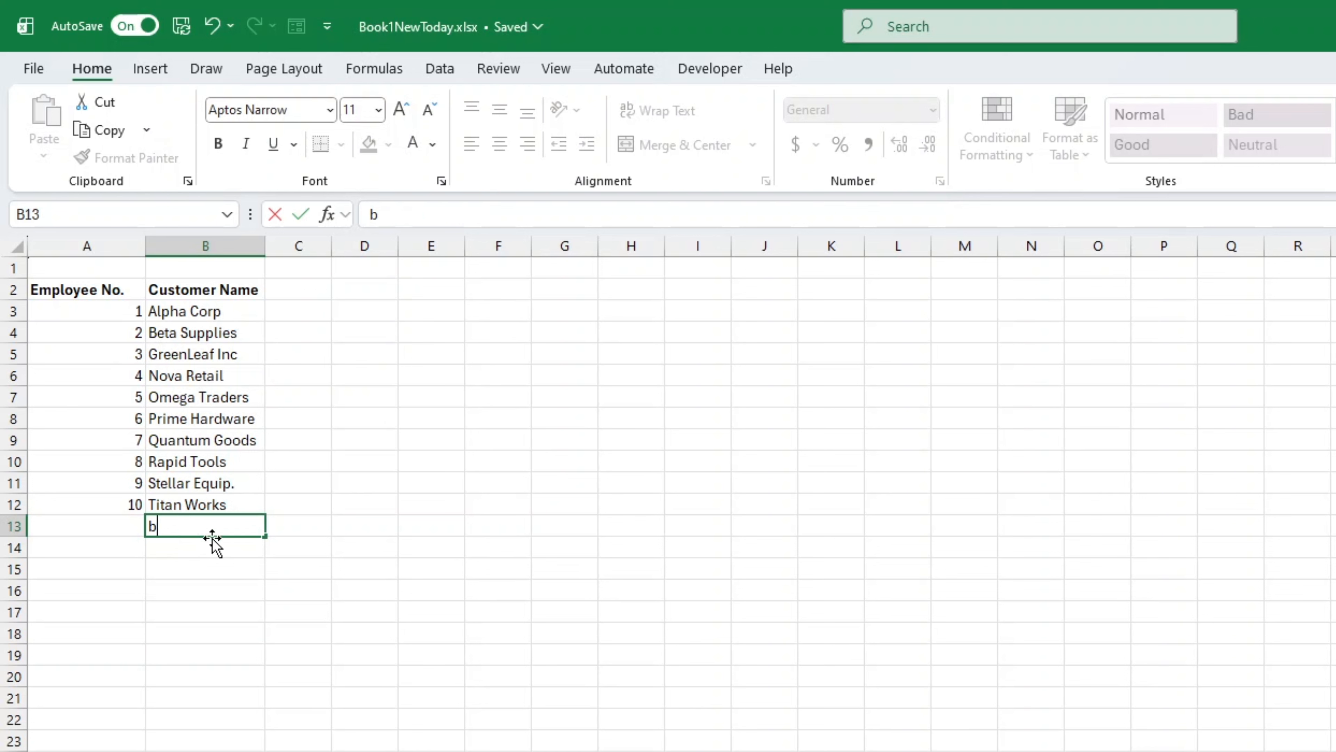
type("Bill Smith")
key("Return")
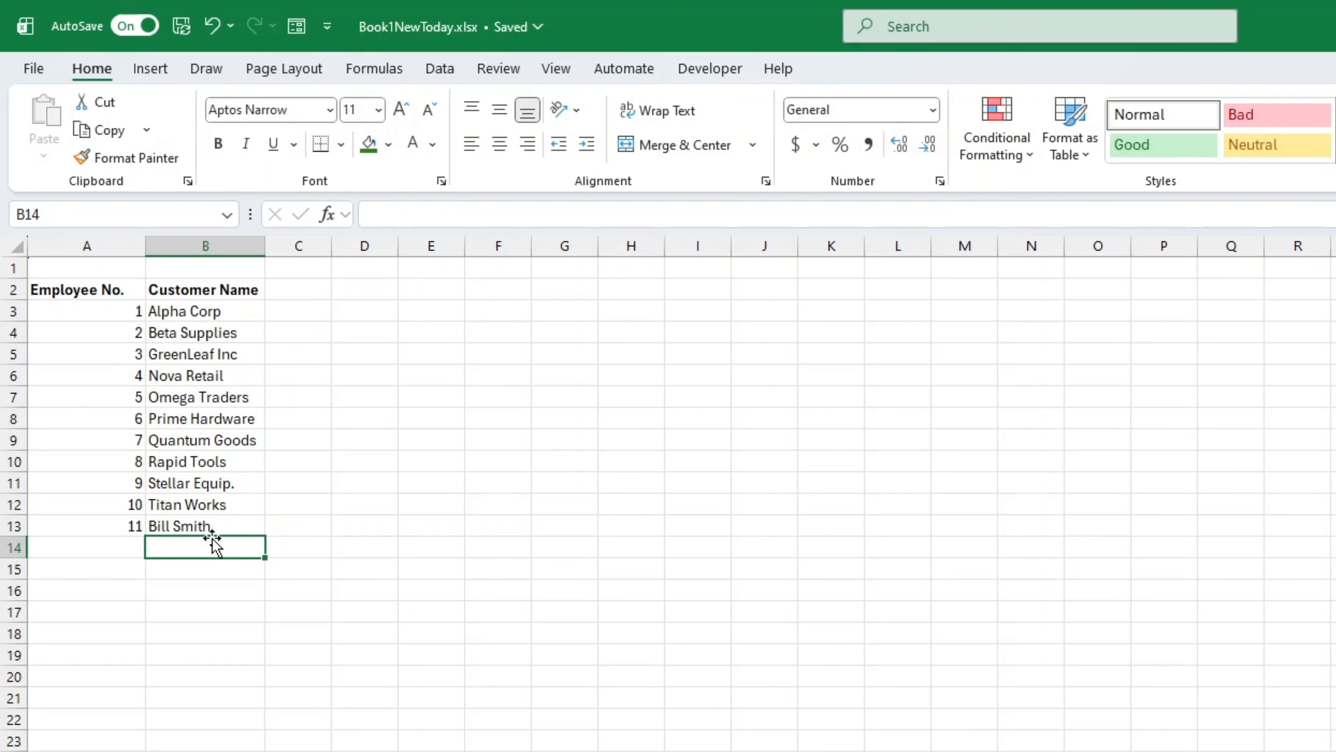
type("Joanne")
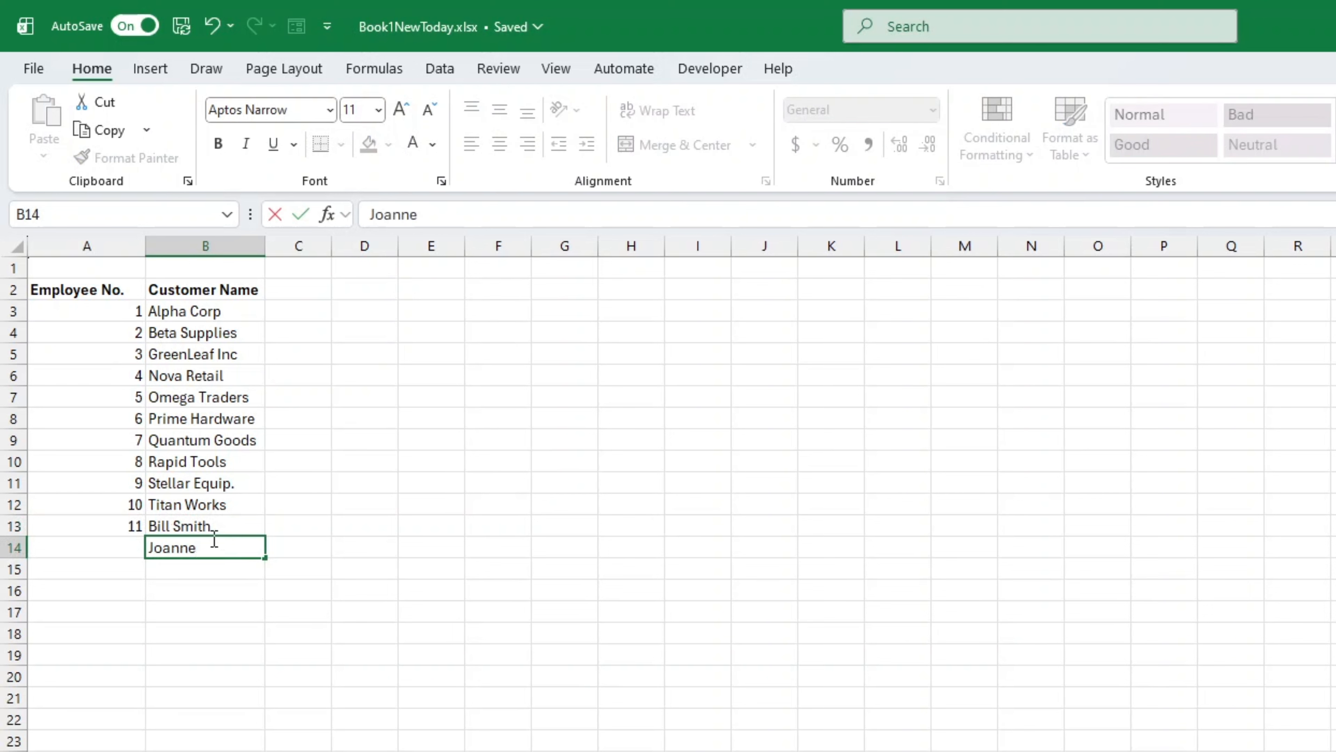
key("Return")
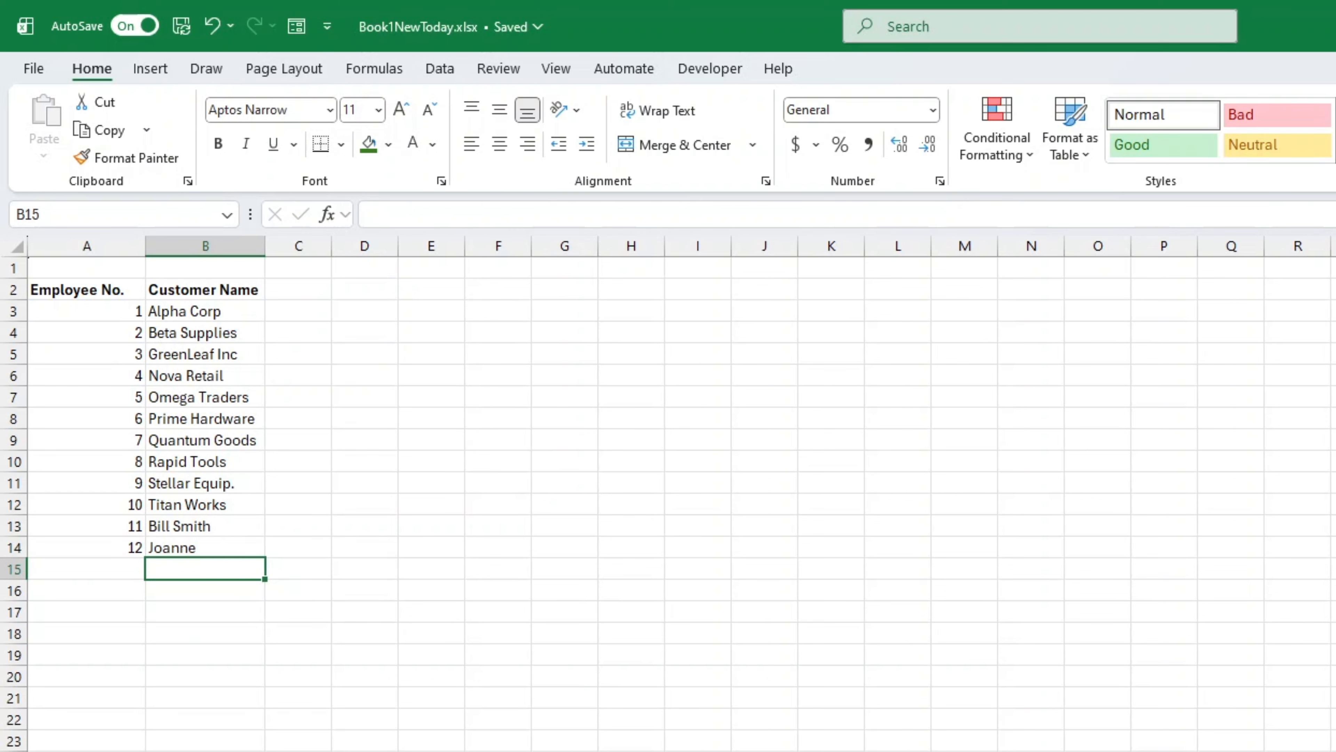